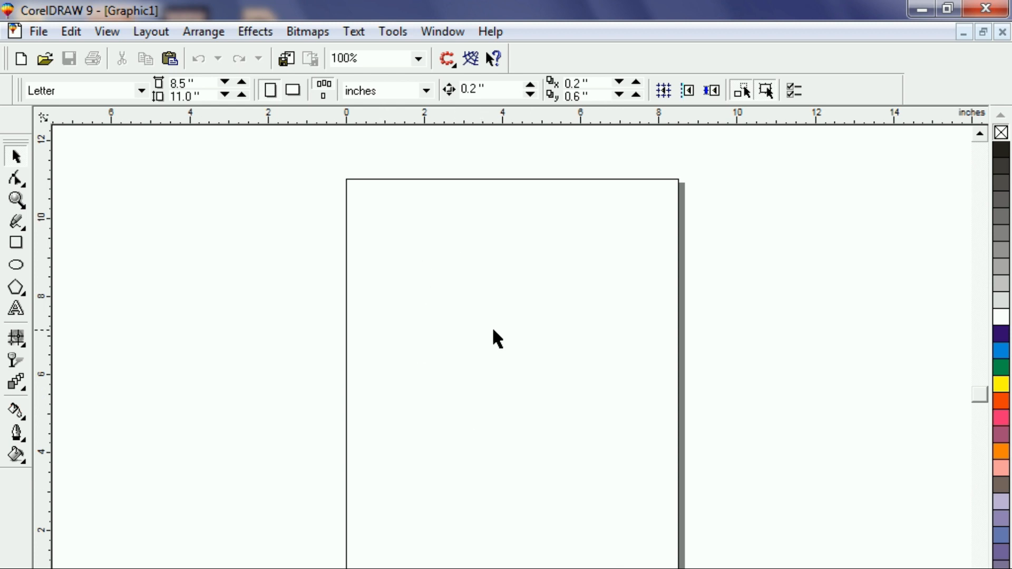
# Draw a rectangle about 1.7 by 1.2 inches in the page's upper left area and fill it with cyan.
pyautogui.click(16, 243)
pyautogui.moveTo(395, 250)
pyautogui.mouseDown()
pyautogui.moveTo(416, 279)
pyautogui.moveTo(465, 306)
pyautogui.moveTo(463, 295)
pyautogui.mouseUp()
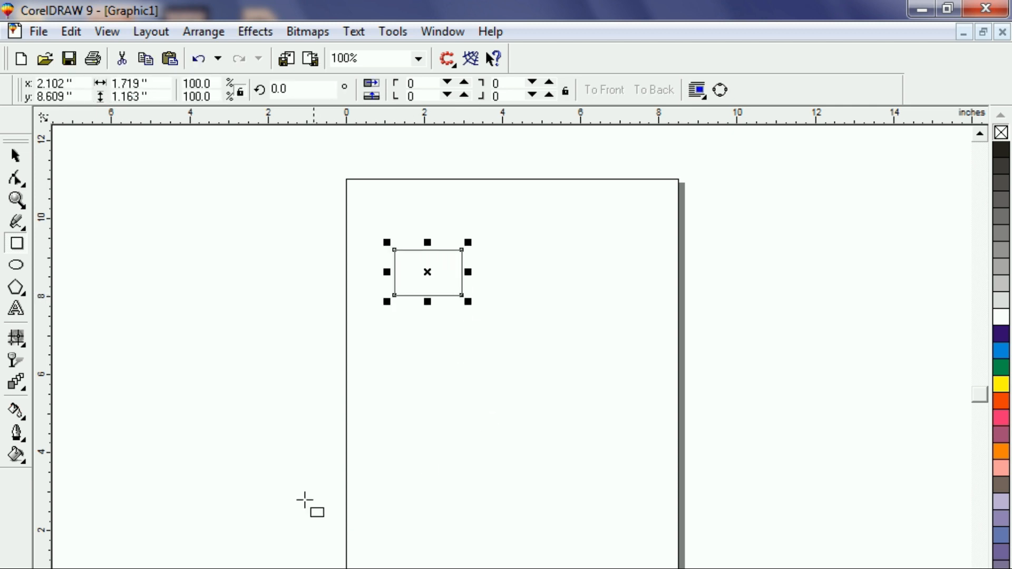
pyautogui.click(14, 157)
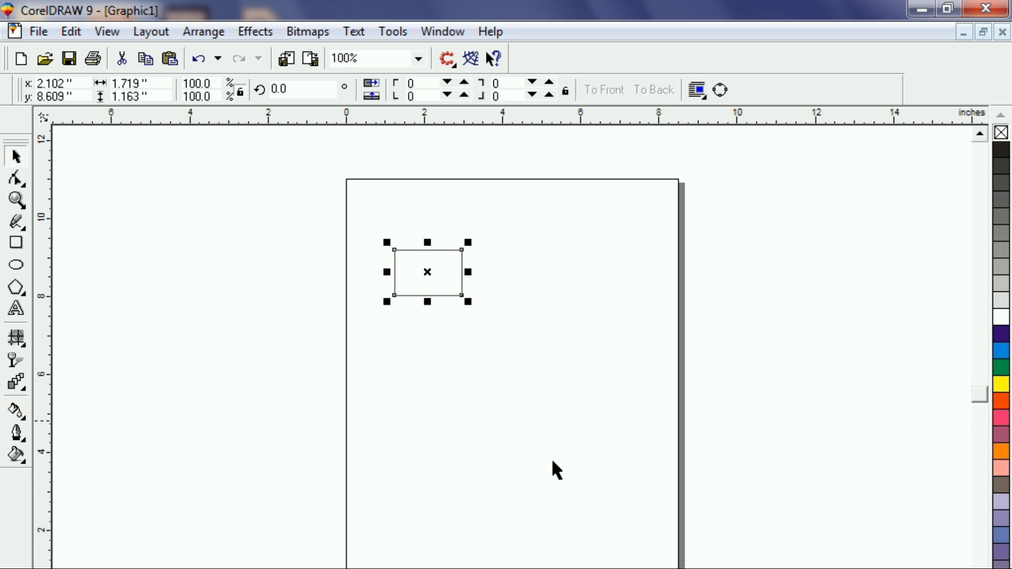
pyautogui.click(427, 272)
pyautogui.click(466, 326)
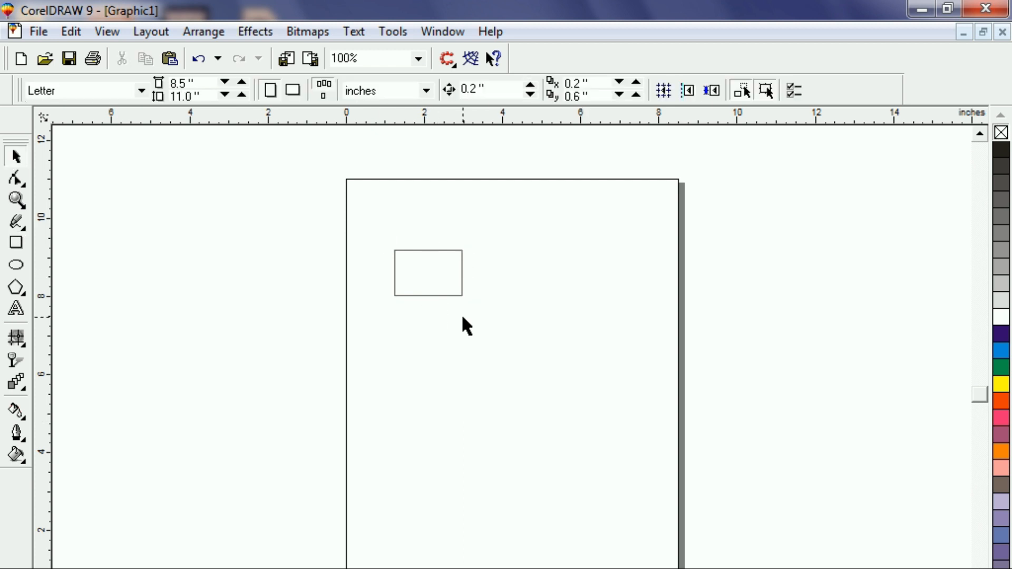
pyautogui.click(436, 290)
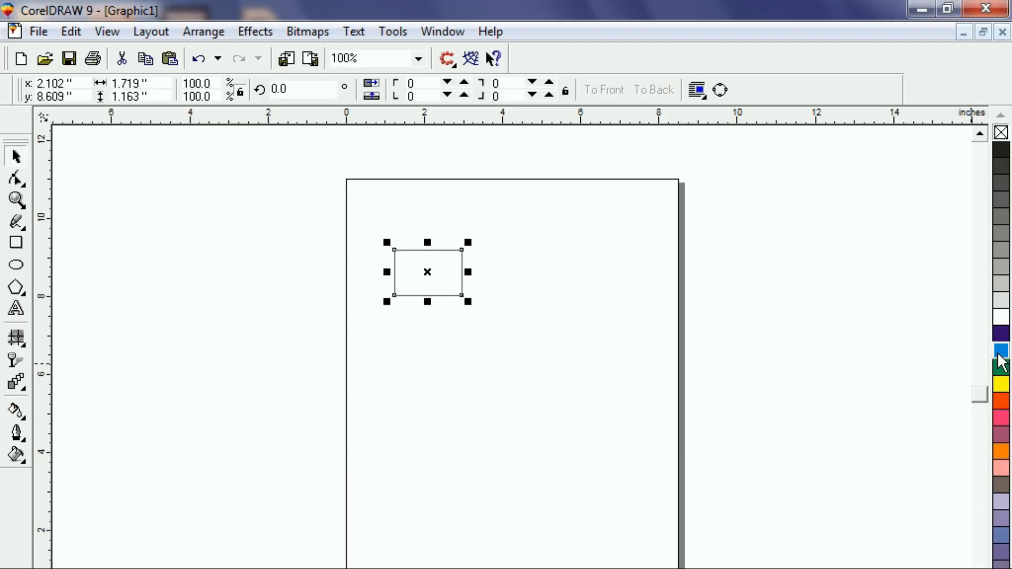
pyautogui.click(1001, 352)
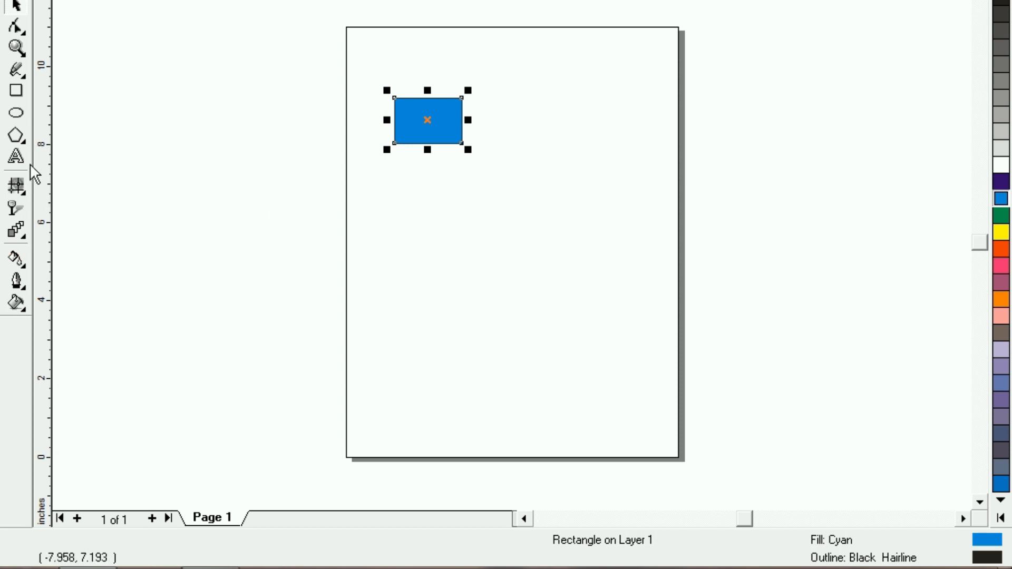
# Add two separate artistic text objects below the rectangle, reading "RGB" and "CMYK".
pyautogui.click(16, 156)
pyautogui.click(432, 214)
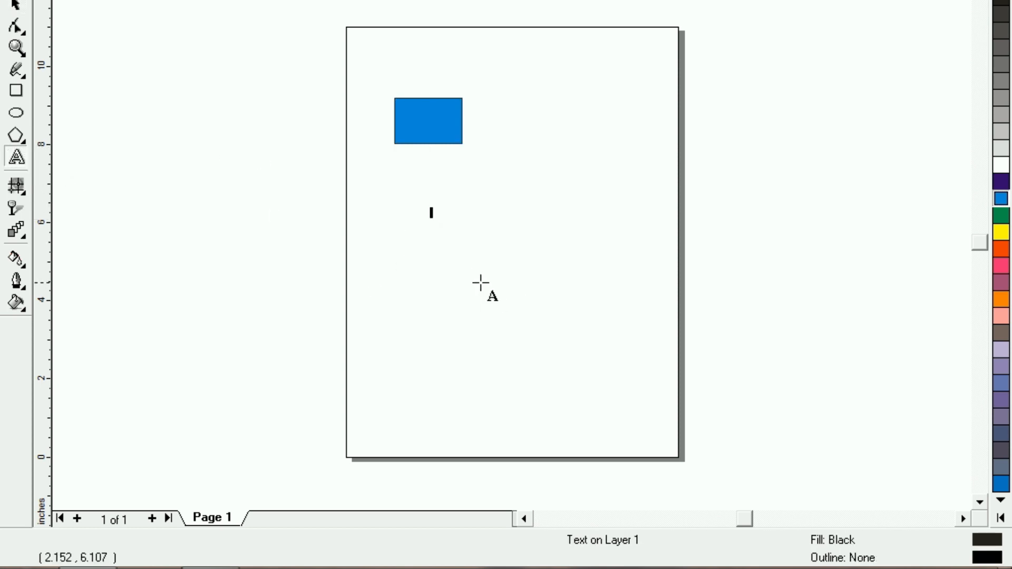
pyautogui.write('R')
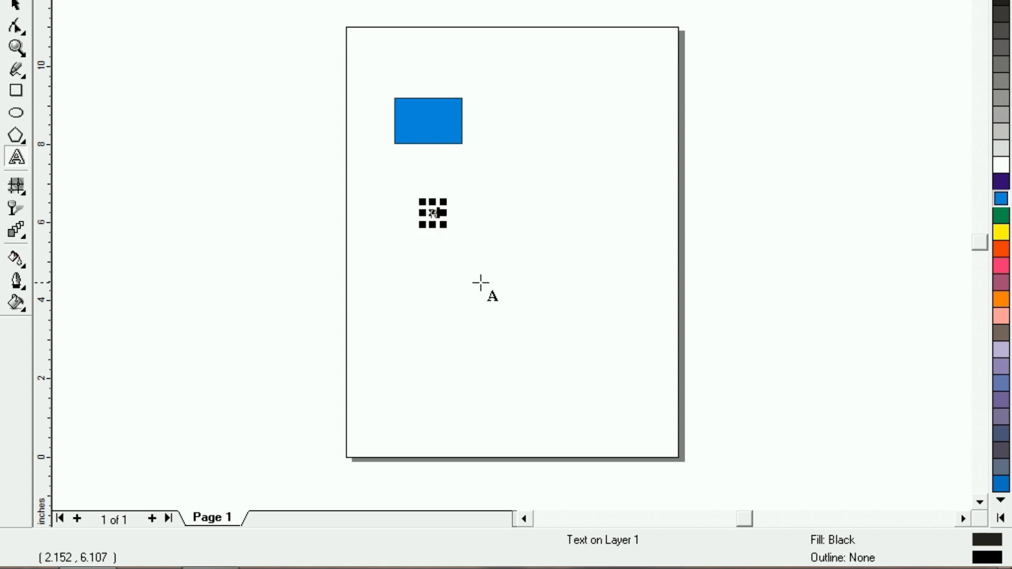
pyautogui.write('GB')
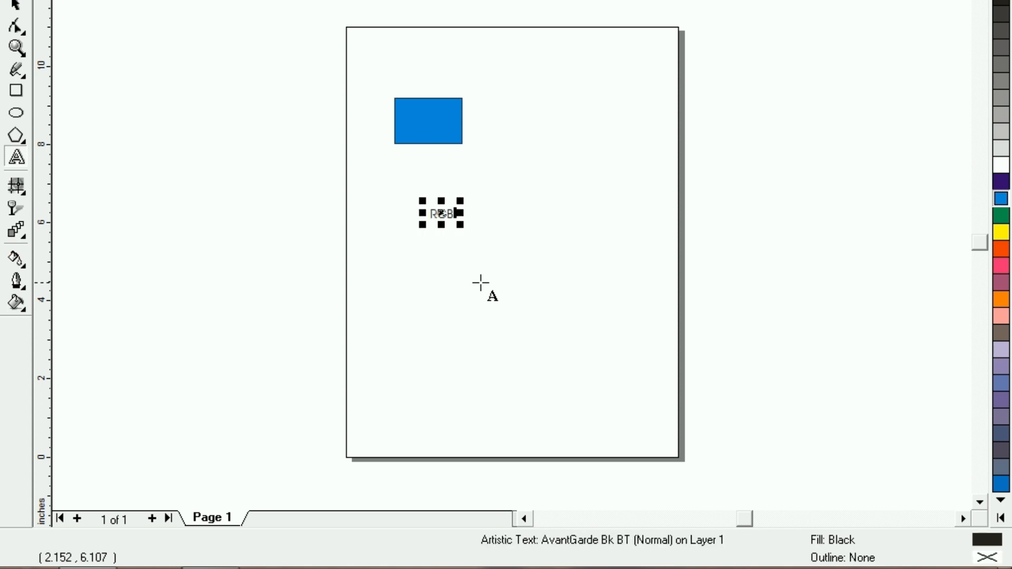
pyautogui.click(435, 278)
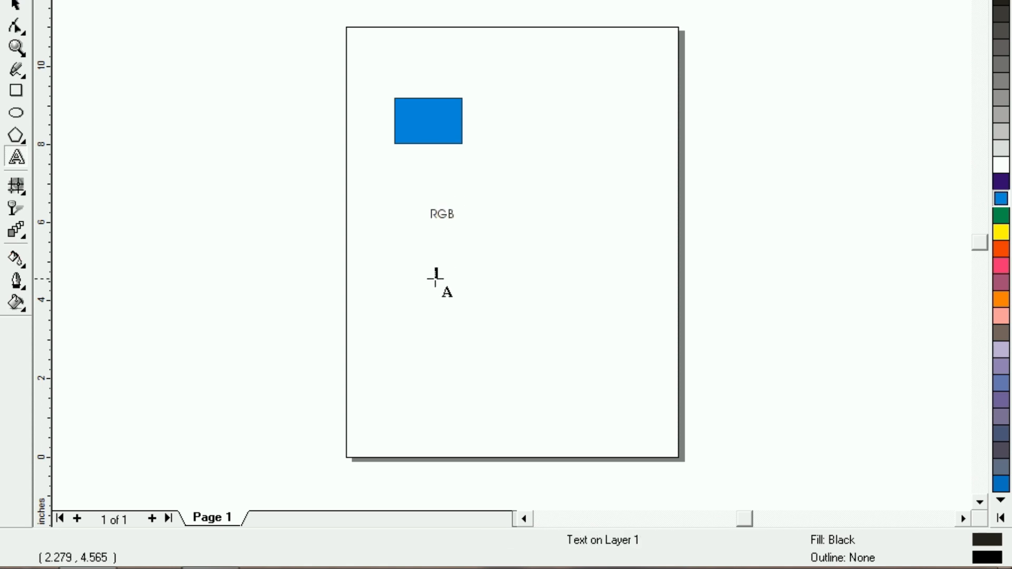
pyautogui.write('CMYK')
pyautogui.click(14, 5)
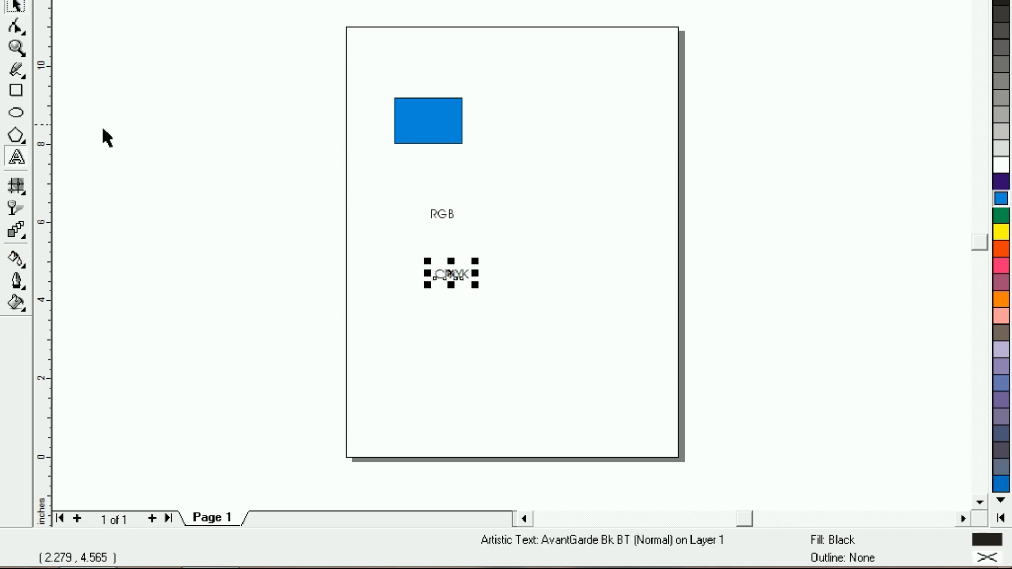
# Move the CMYK text up beneath the RGB text, and lower RGB to sit closer above it.
pyautogui.click(437, 343)
pyautogui.moveTo(447, 279); pyautogui.dragTo(438, 229)
pyautogui.moveTo(406, 185); pyautogui.dragTo(573, 283)
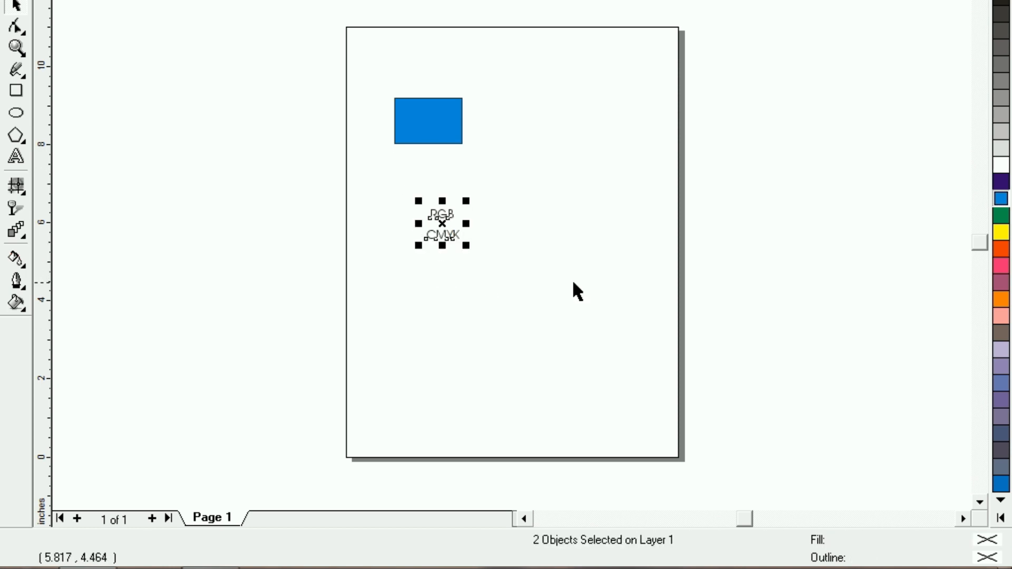
pyautogui.hotkey('shift', 'F2')
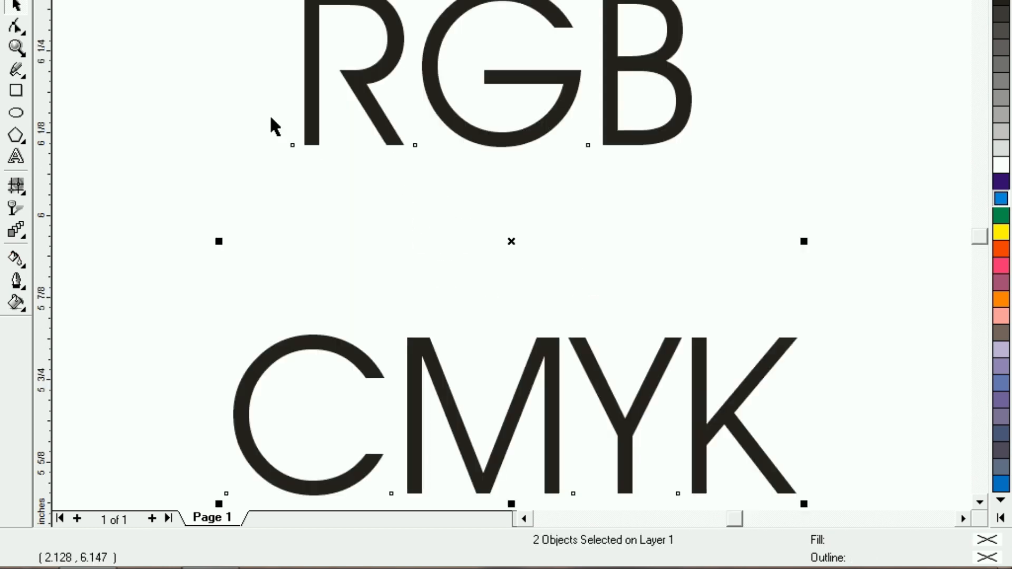
pyautogui.click(539, 248)
pyautogui.moveTo(388, 141); pyautogui.dragTo(418, 252)
pyautogui.click(309, 279)
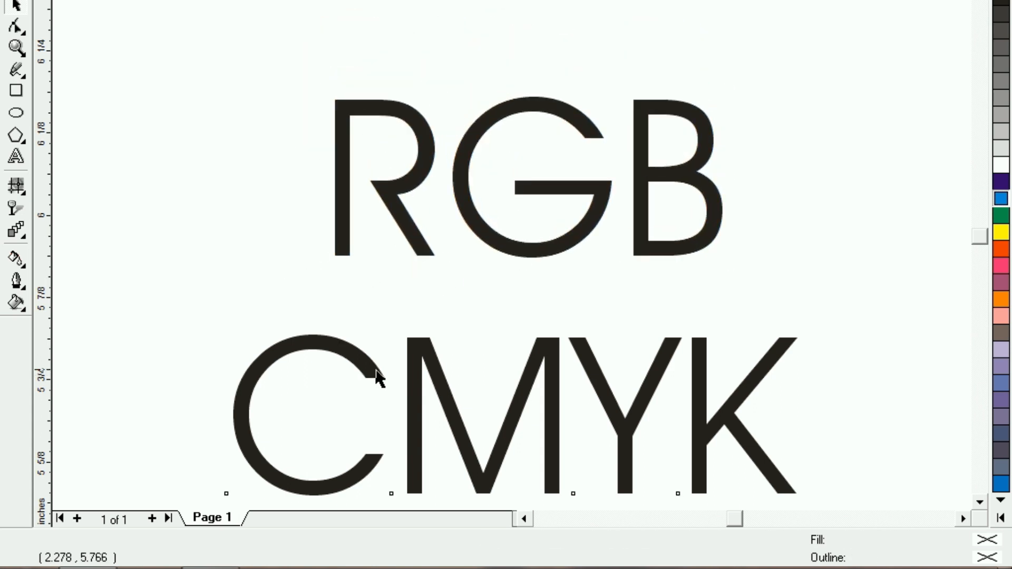
# Break the CMYK text apart into separate letters and fill the C with cyan.
pyautogui.click(369, 376)
pyautogui.hotkey('ctrl', 'k')
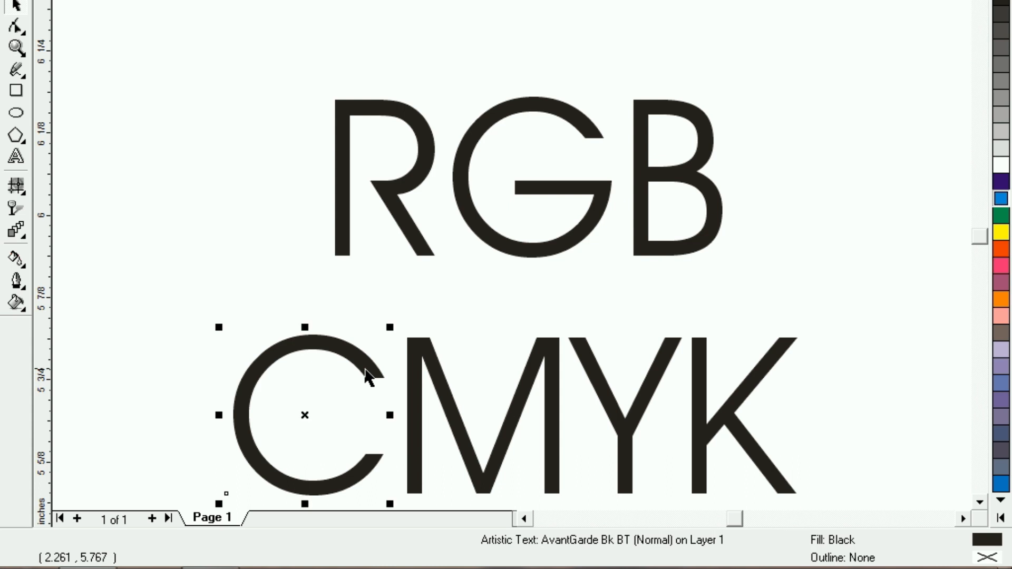
pyautogui.click(295, 296)
pyautogui.click(330, 347)
pyautogui.click(1002, 199)
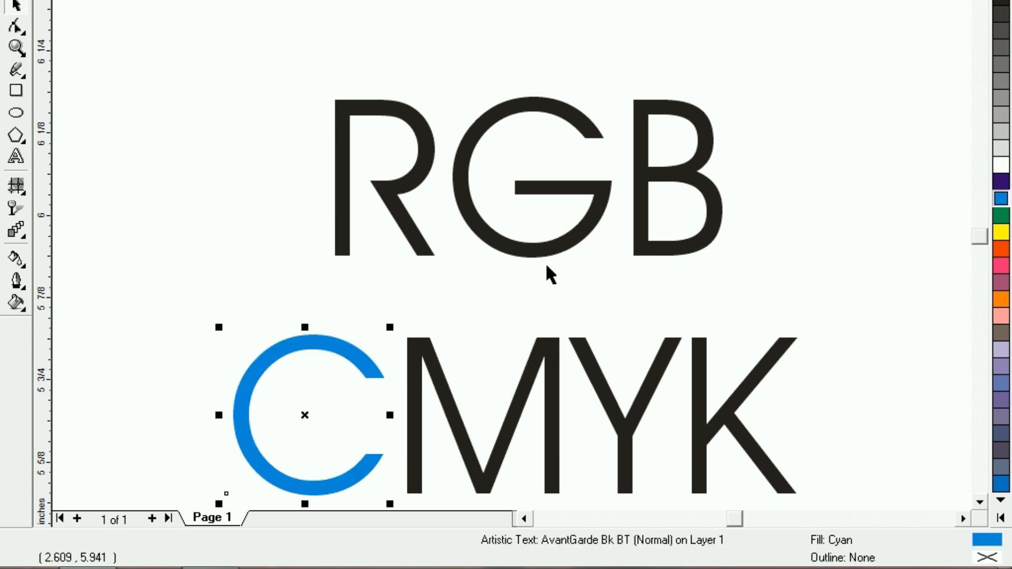
# Fill the letter M with magenta and the letter Y with yellow.
pyautogui.click(420, 350)
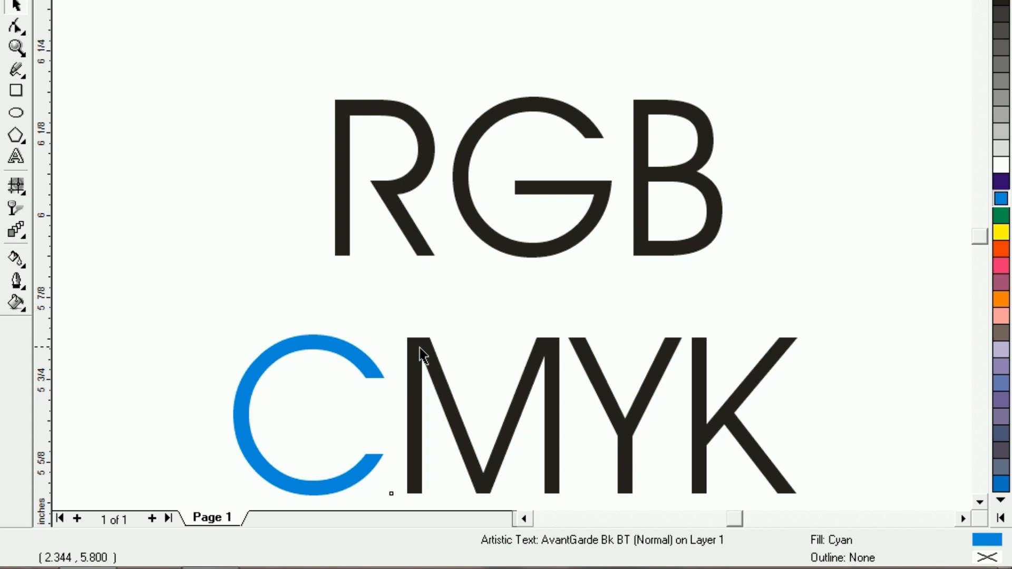
pyautogui.click(1001, 248)
pyautogui.click(1000, 268)
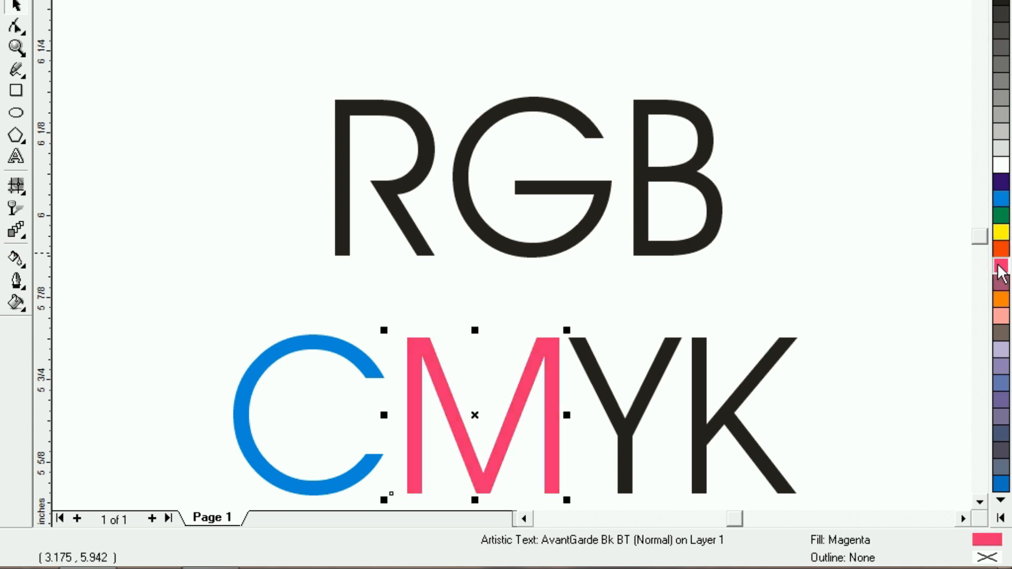
pyautogui.click(620, 411)
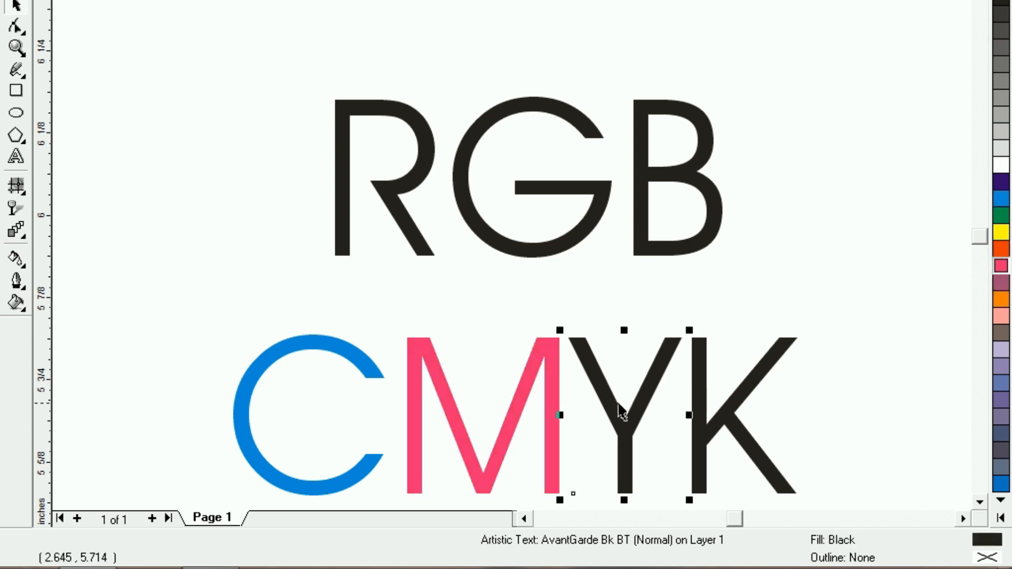
pyautogui.click(1001, 232)
pyautogui.click(700, 400)
pyautogui.click(737, 263)
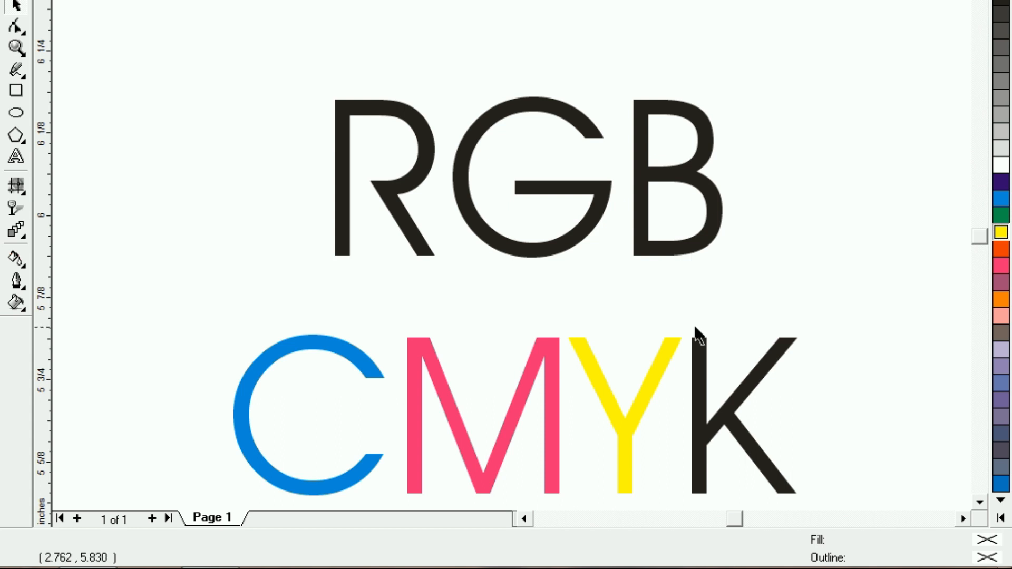
# Draw a rectangle about as wide as the C directly above it, with cyan fill and cyan outline.
pyautogui.moveTo(238, 34); pyautogui.dragTo(289, 370)
pyautogui.click(17, 91)
pyautogui.moveTo(205, 201); pyautogui.dragTo(344, 323)
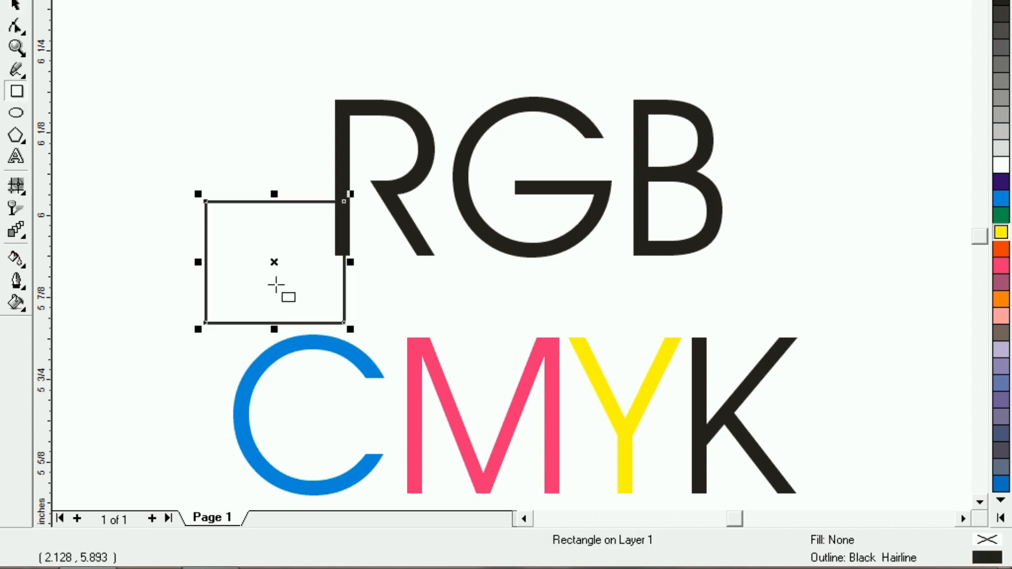
pyautogui.moveTo(274, 260); pyautogui.dragTo(299, 275)
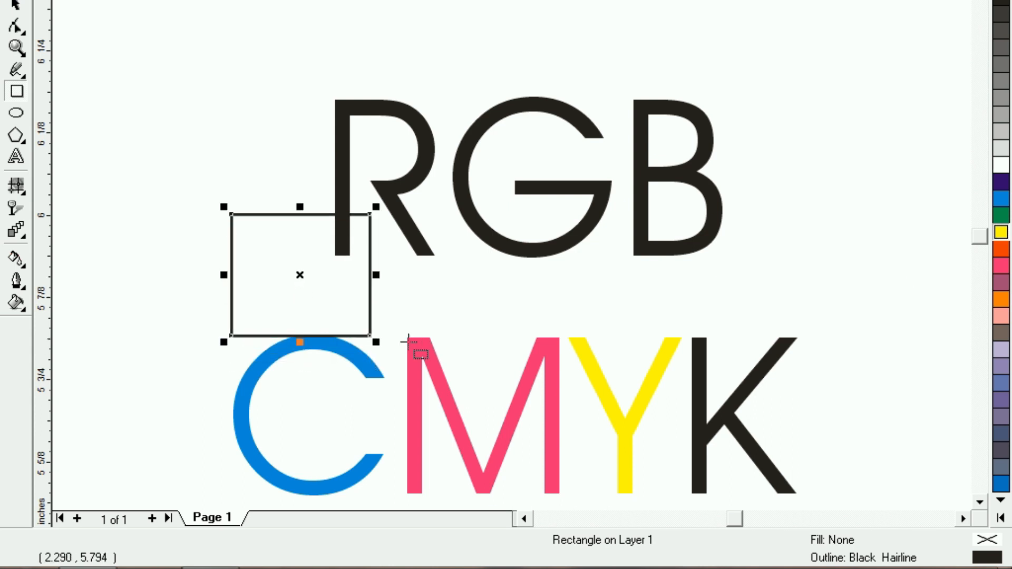
pyautogui.click(1001, 198)
pyautogui.rightClick(1001, 198)
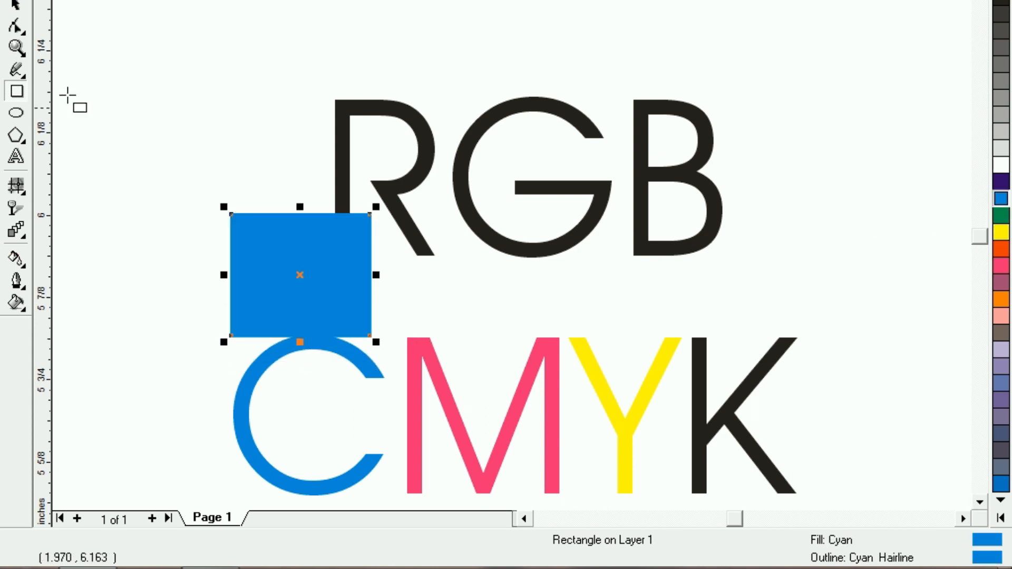
# Duplicate the cyan rectangle to above the M and fill the copy with magenta.
pyautogui.moveTo(304, 274); pyautogui.dragTo(469, 299)
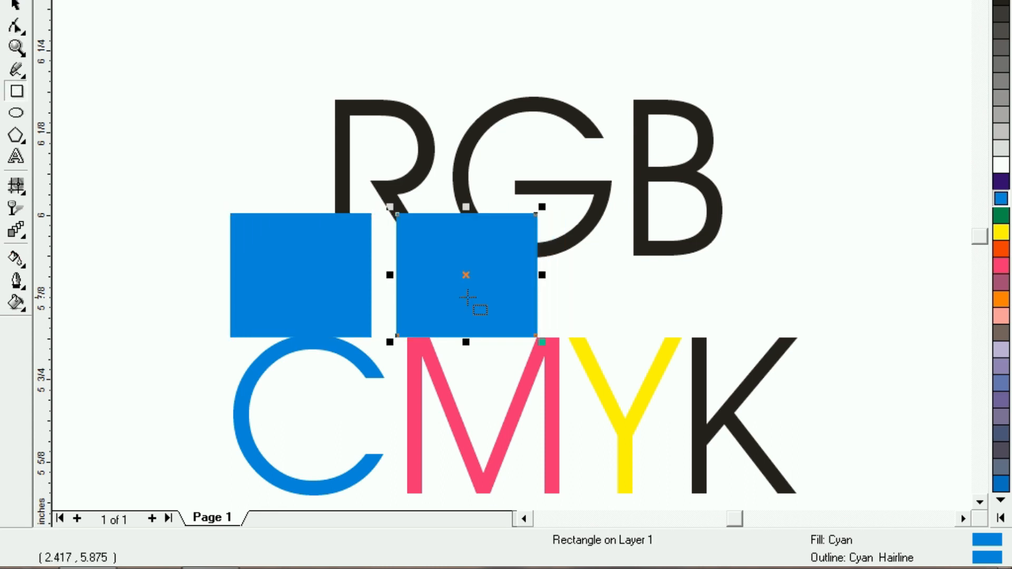
pyautogui.click(996, 279)
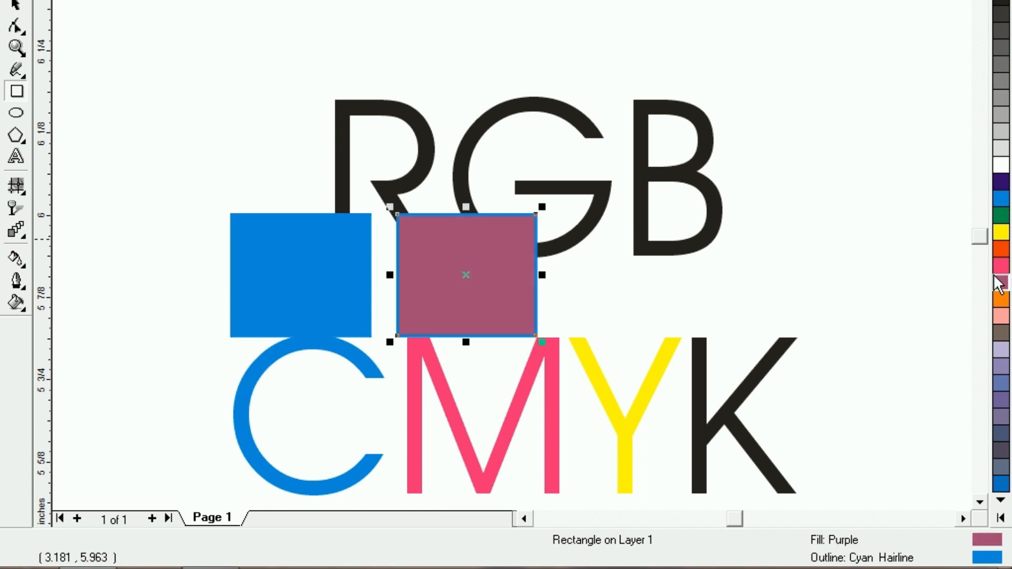
pyautogui.click(998, 268)
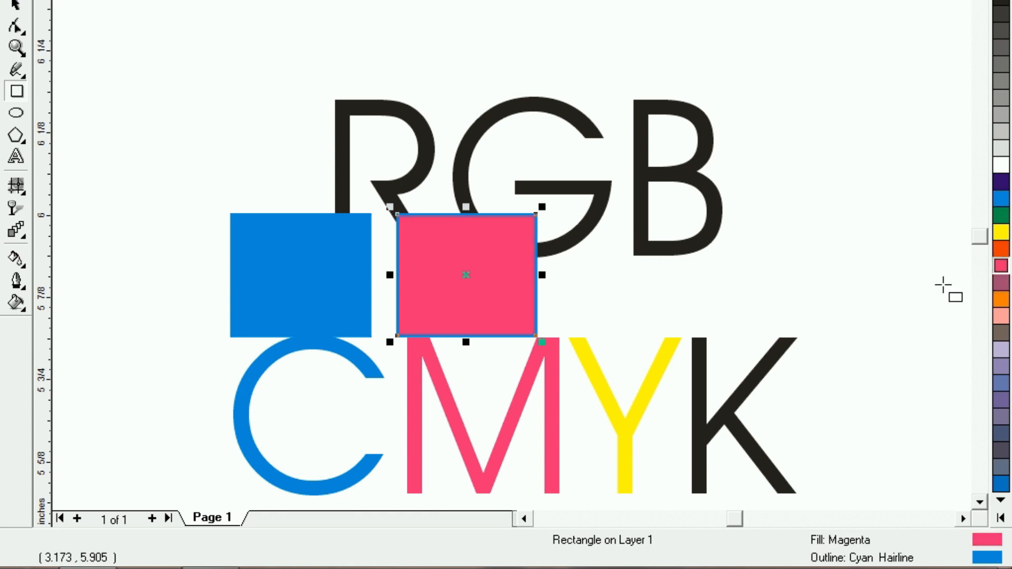
# Duplicate the magenta rectangle to above the Y and fill the copy with yellow.
pyautogui.moveTo(464, 276); pyautogui.dragTo(623, 278)
pyautogui.rightClick(624, 278)
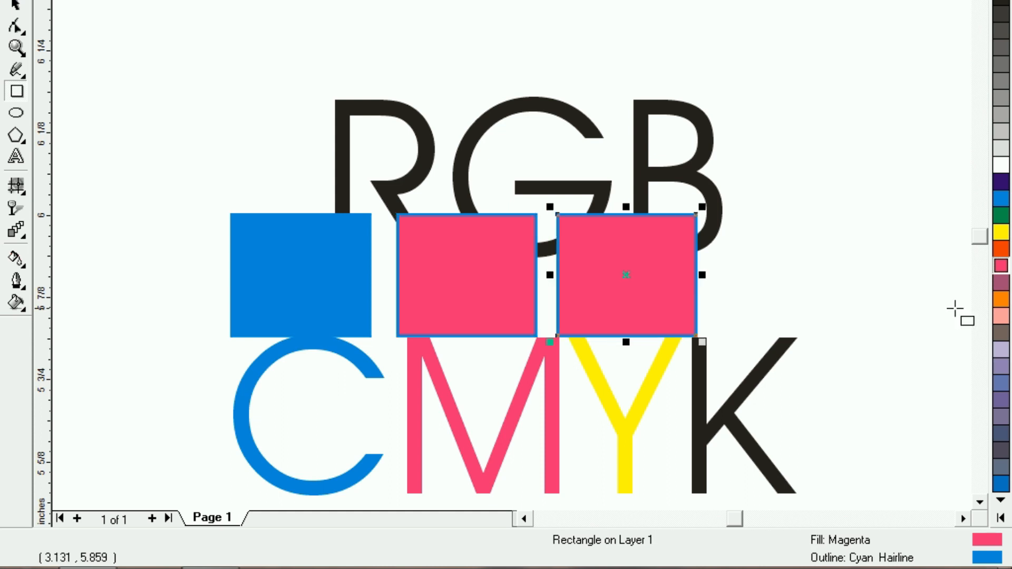
pyautogui.click(1000, 232)
# Duplicate the yellow rectangle to above the K and fill the copy with black.
pyautogui.moveTo(631, 275); pyautogui.dragTo(776, 287)
pyautogui.rightClick(777, 286)
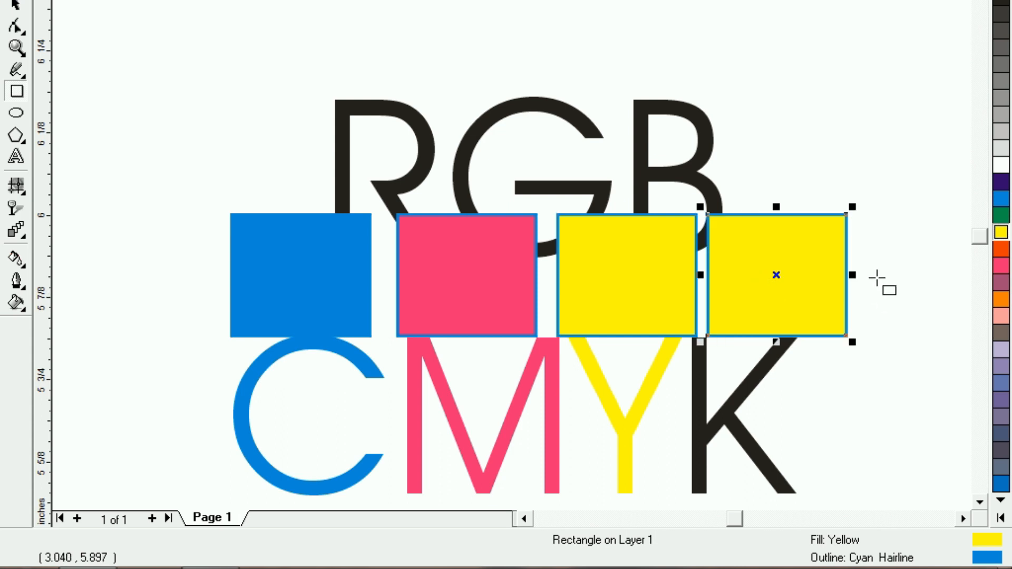
pyautogui.click(1002, 4)
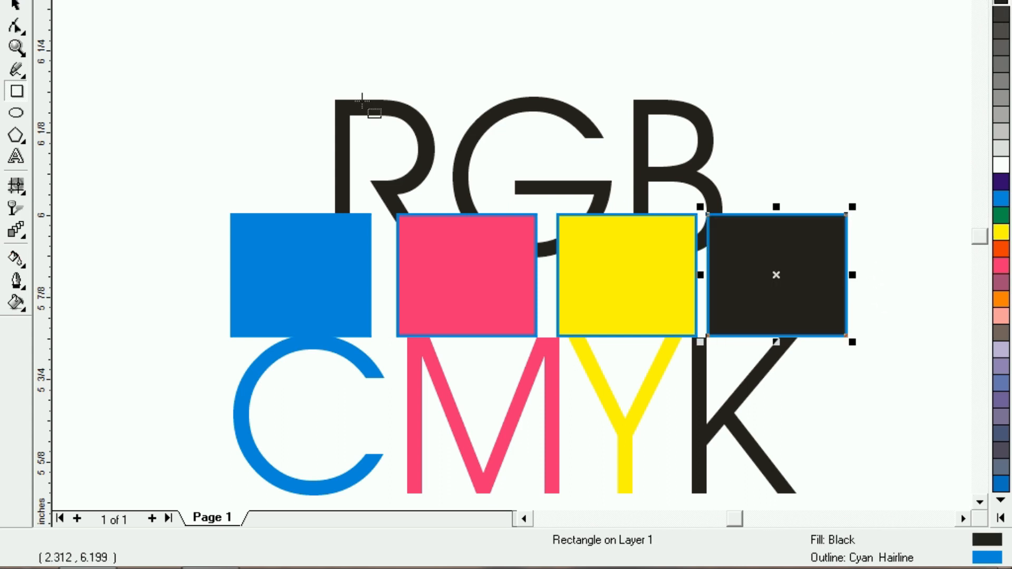
# Delete the RGB text and move the four coloured rectangles up together, clear of the CMYK letters.
pyautogui.click(61, 69)
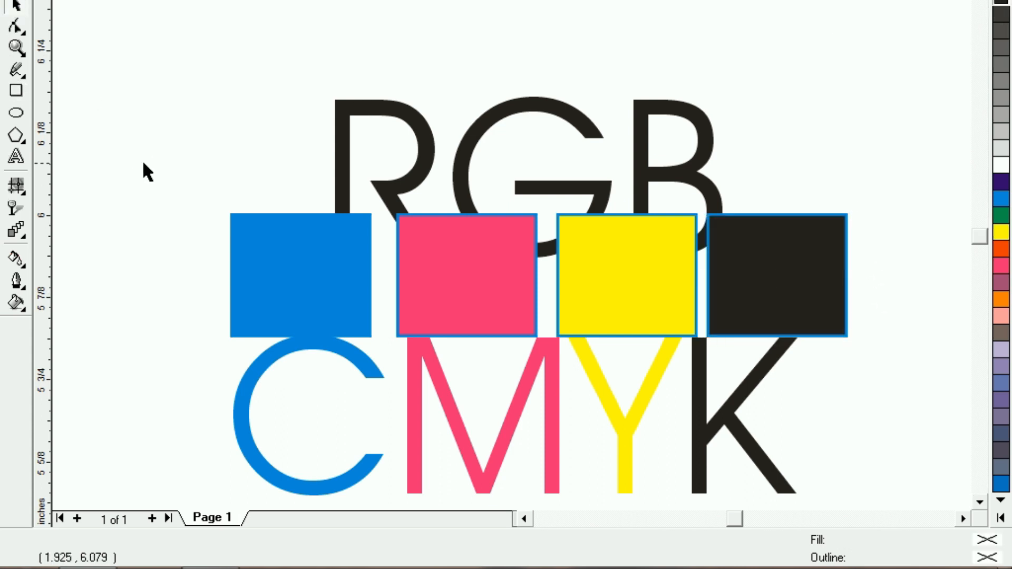
pyautogui.click(385, 110)
pyautogui.press('Delete')
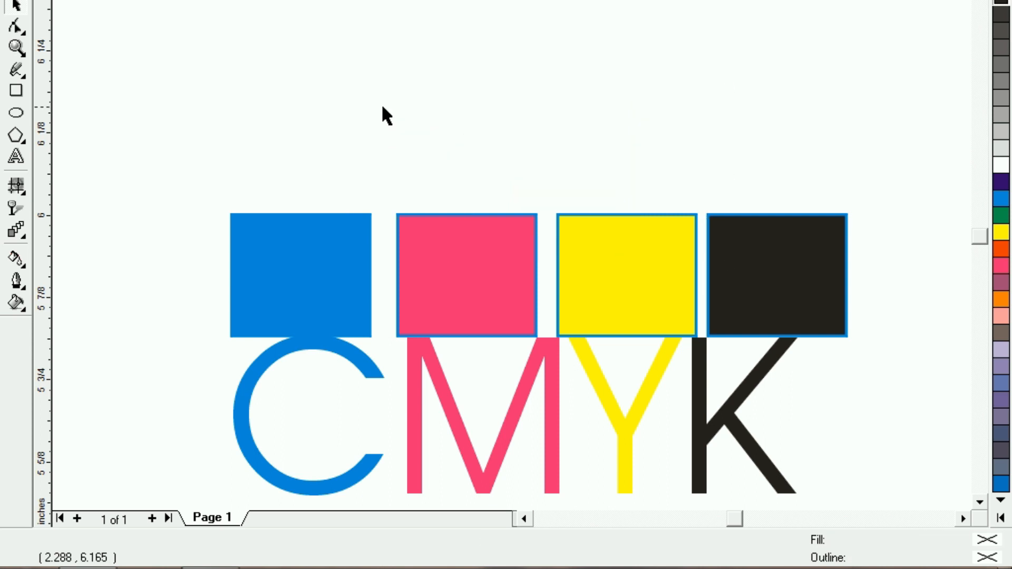
pyautogui.moveTo(883, 344); pyautogui.dragTo(883, 345)
pyautogui.moveTo(594, 269); pyautogui.dragTo(581, 173)
pyautogui.click(323, 287)
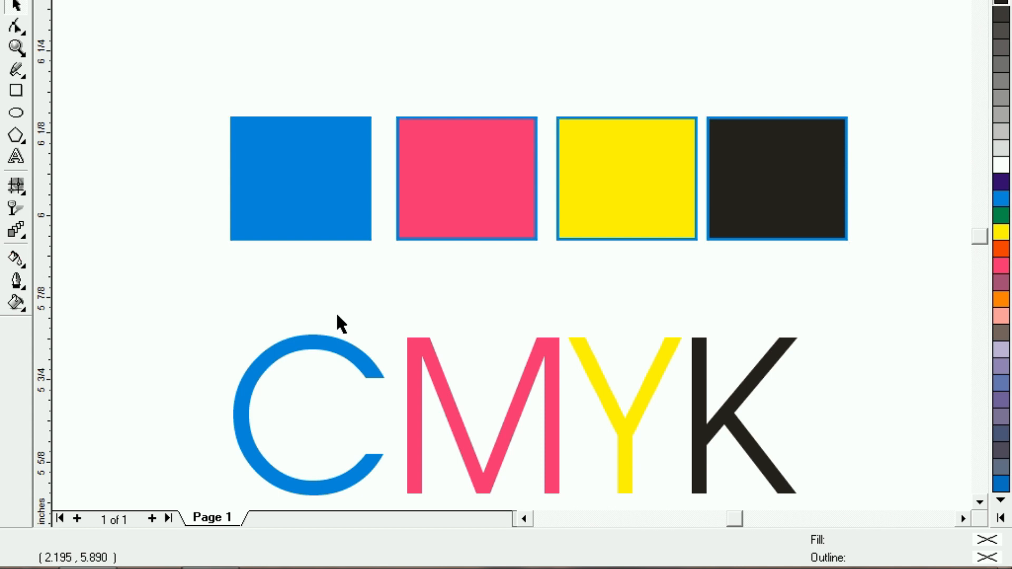
# Lower each of the four coloured rectangles individually so it sits just above its matching CMYK letter.
pyautogui.moveTo(501, 452); pyautogui.dragTo(497, 369)
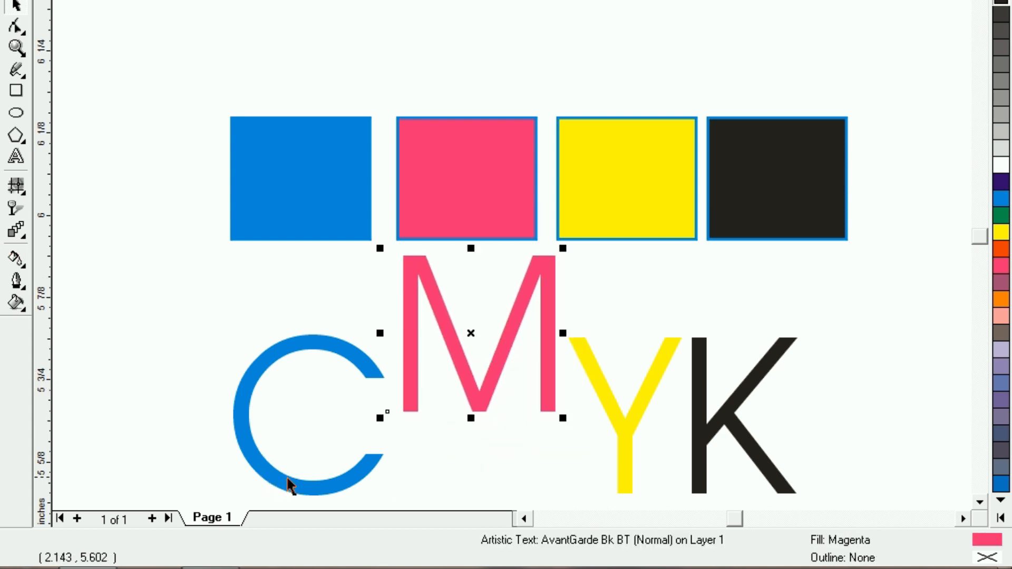
pyautogui.hotkey('ctrl', 'z')
pyautogui.moveTo(268, 187); pyautogui.dragTo(285, 269)
pyautogui.moveTo(461, 215); pyautogui.dragTo(457, 278)
pyautogui.moveTo(609, 193); pyautogui.dragTo(617, 267)
pyautogui.moveTo(759, 199); pyautogui.dragTo(769, 270)
pyautogui.click(559, 195)
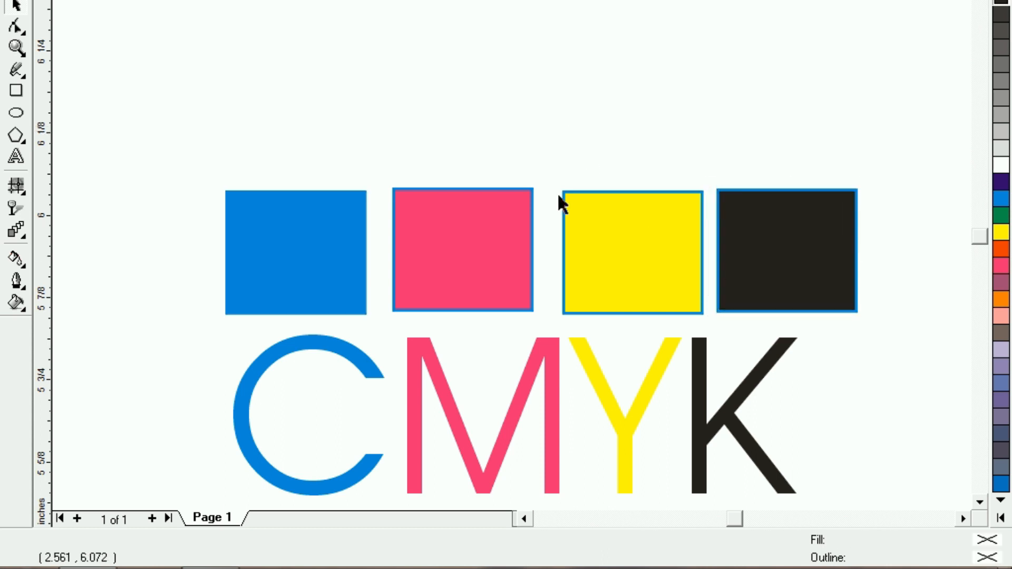
# Place a duplicate of the cyan rectangle directly above the original.
pyautogui.click(257, 268)
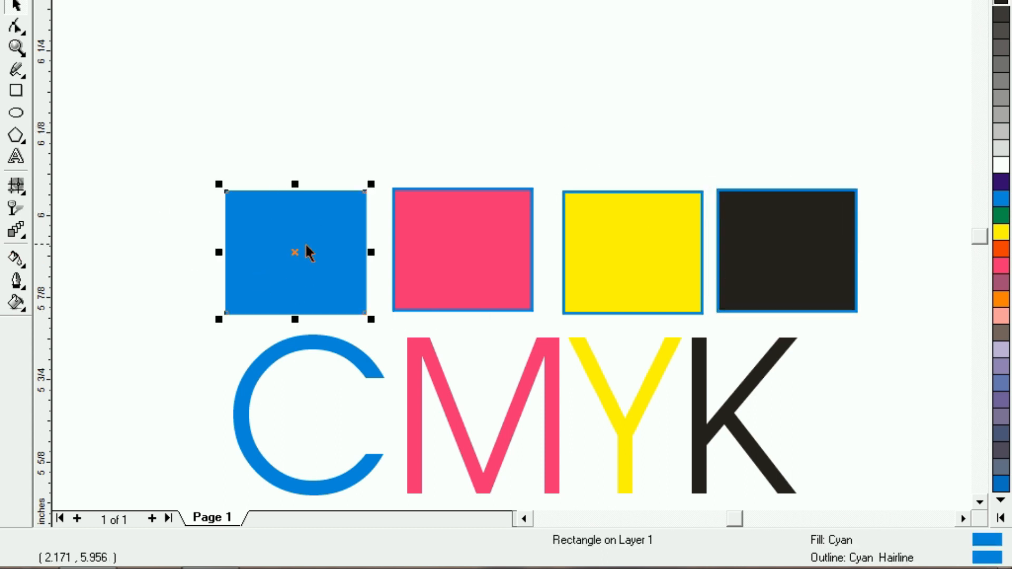
pyautogui.moveTo(296, 253); pyautogui.dragTo(298, 112)
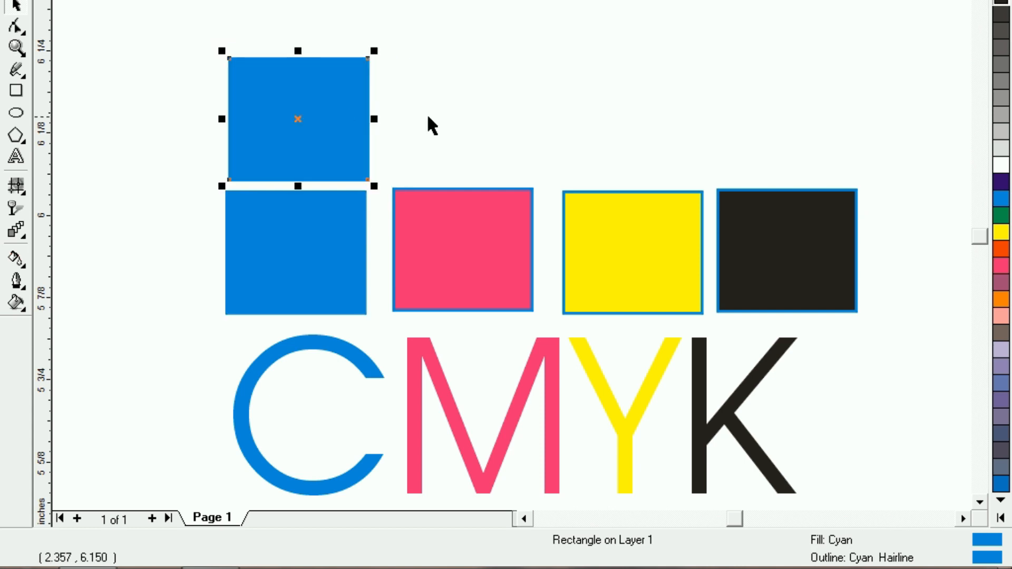
# Open the uniform fill settings of the duplicate cyan rectangle.
pyautogui.hotkey('shift', 'F2')
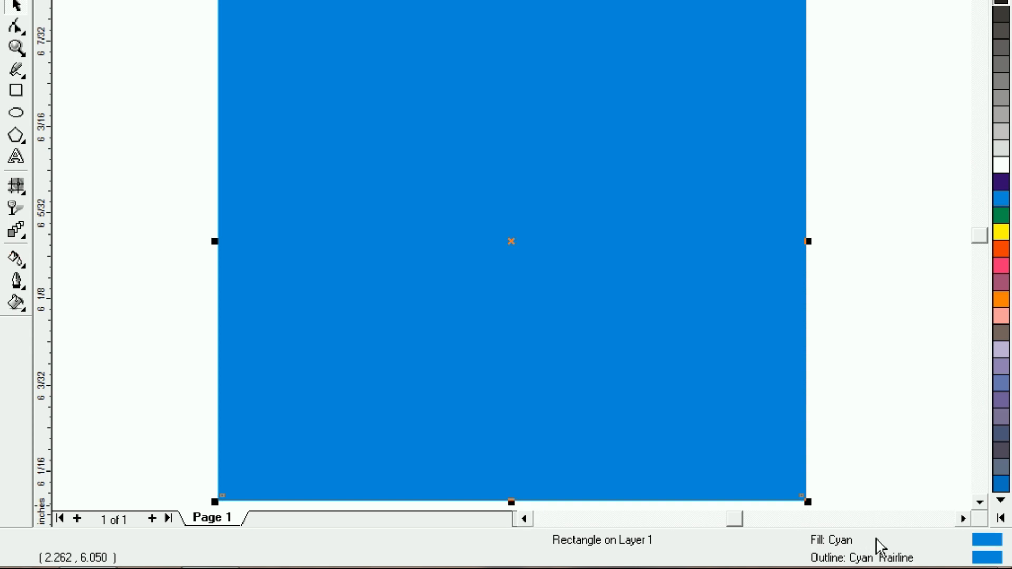
pyautogui.doubleClick(989, 546)
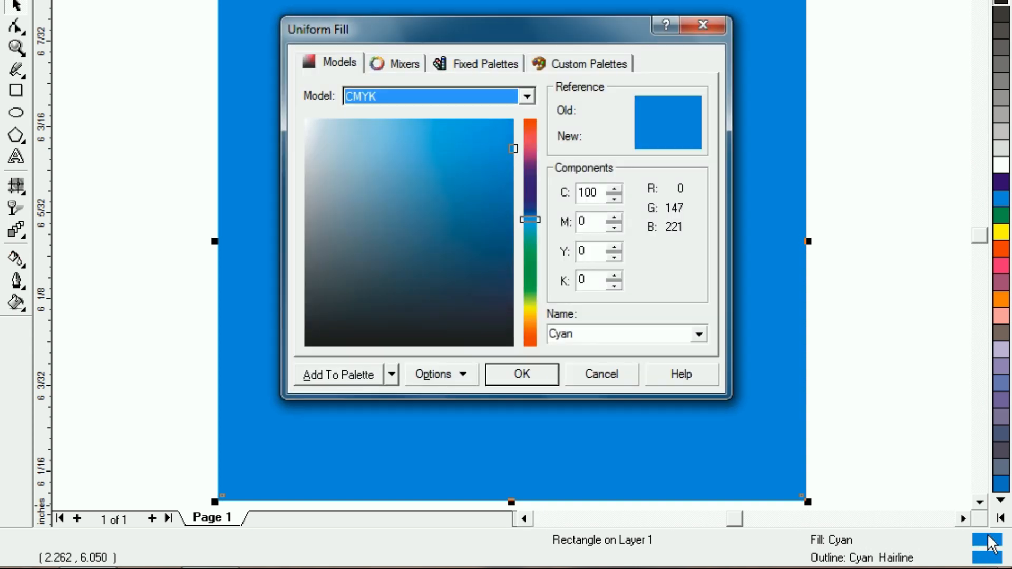
pyautogui.moveTo(495, 34); pyautogui.dragTo(555, 53)
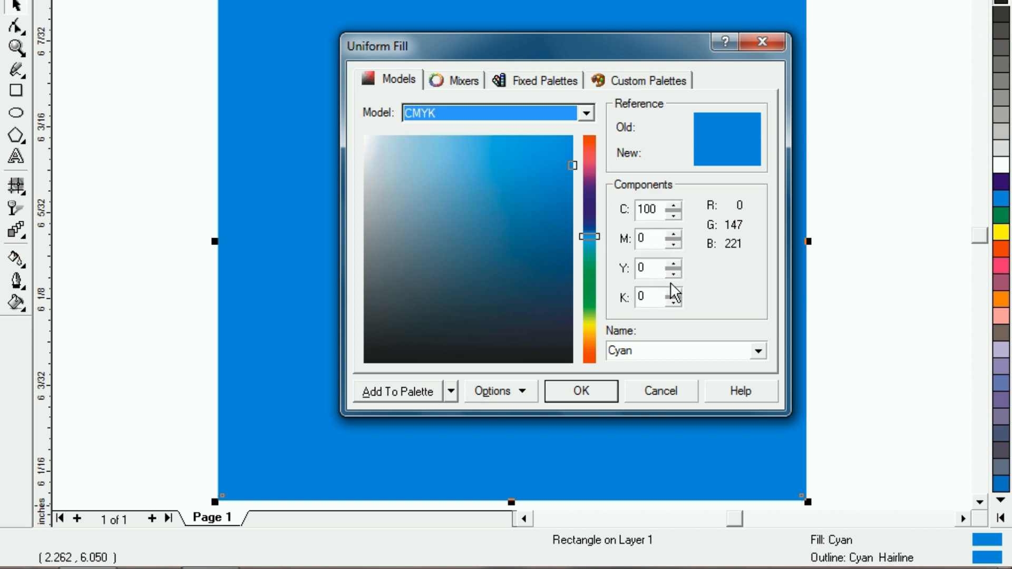
# Preview the rectangle's fill with the cyan component at 0, and restore cyan to 100.
pyautogui.doubleClick(652, 209)
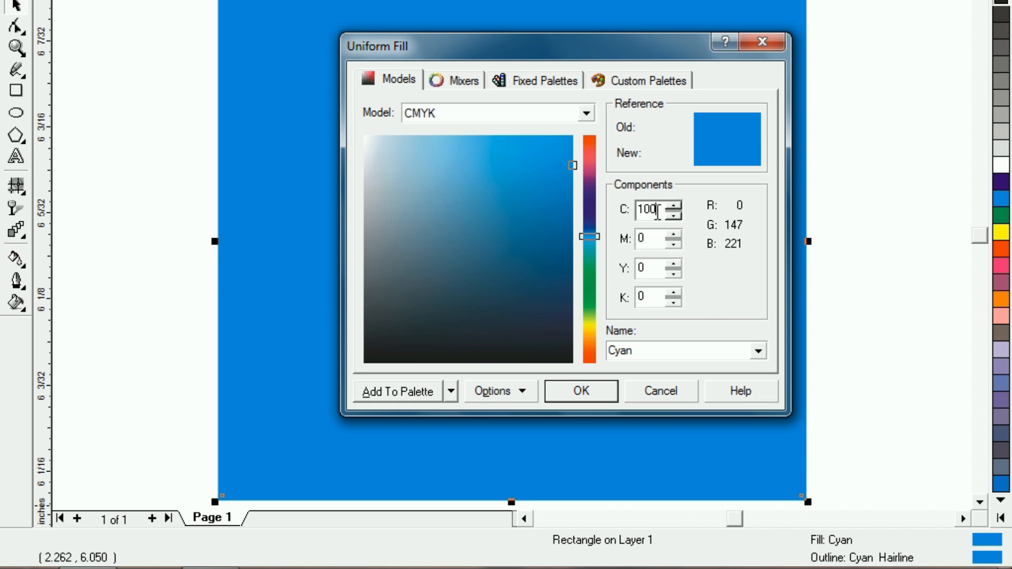
pyautogui.write('0')
pyautogui.click(647, 238)
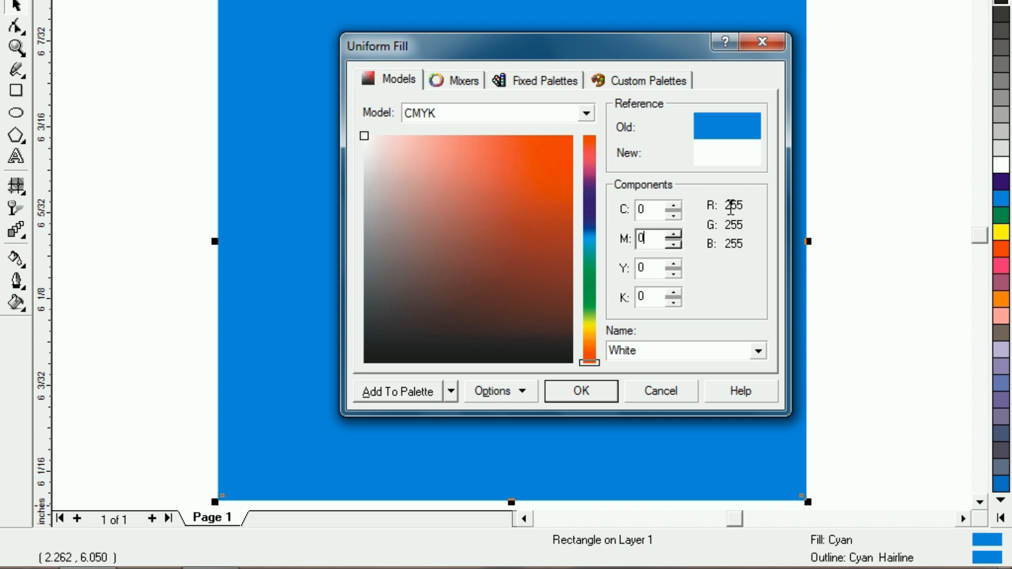
pyautogui.moveTo(724, 206); pyautogui.dragTo(745, 207)
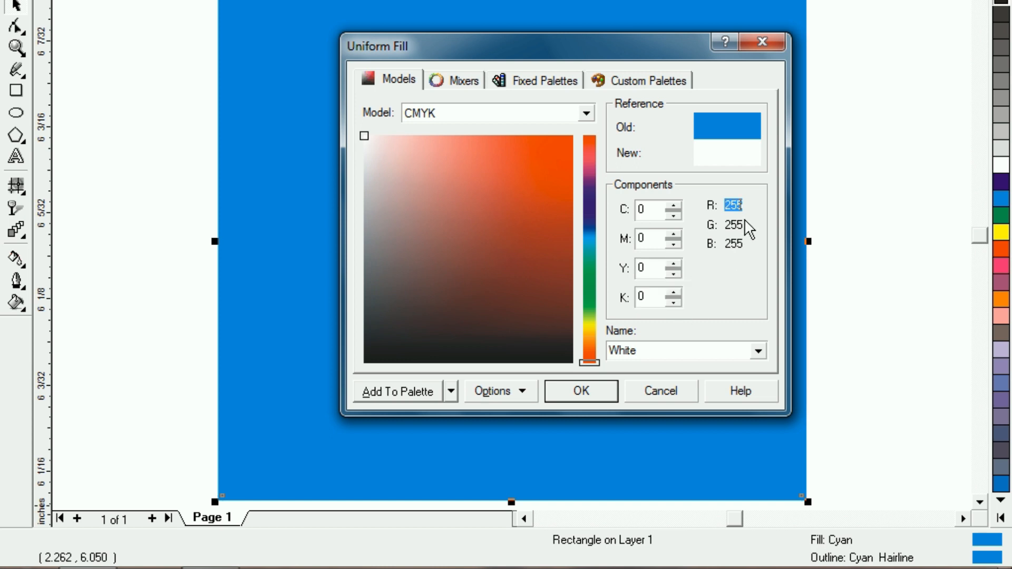
pyautogui.click(735, 207)
pyautogui.click(644, 210)
pyautogui.write('100')
pyautogui.click(654, 239)
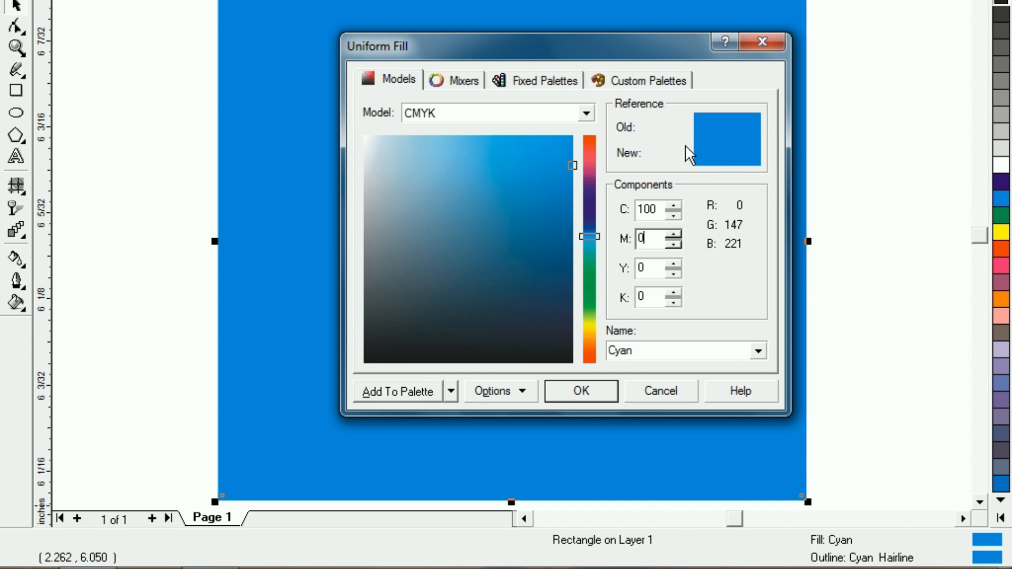
# Set the fill's cyan component to 0 and magenta to 100 to preview pure magenta.
pyautogui.doubleClick(654, 209)
pyautogui.write('0')
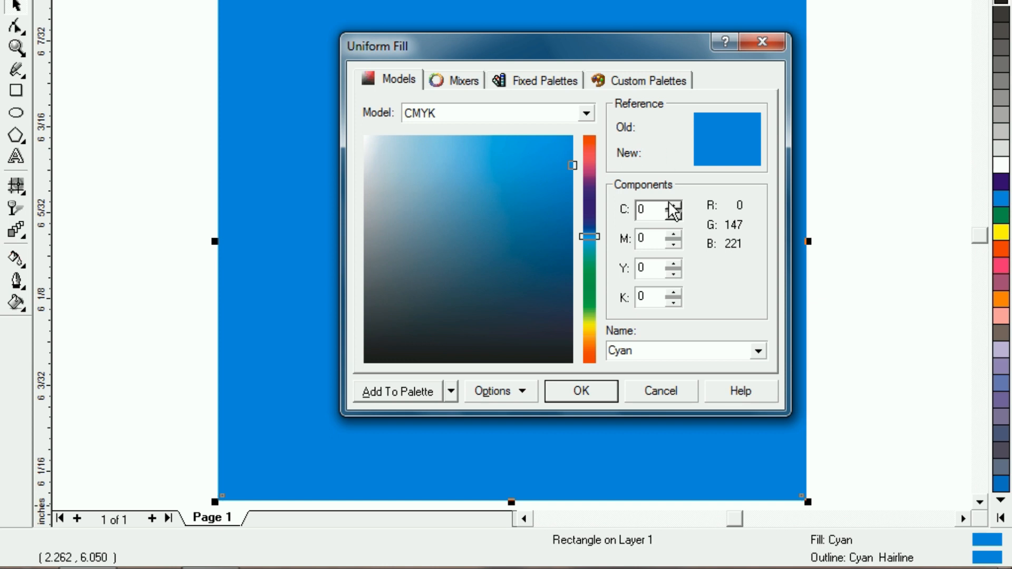
pyautogui.doubleClick(654, 238)
pyautogui.write('100')
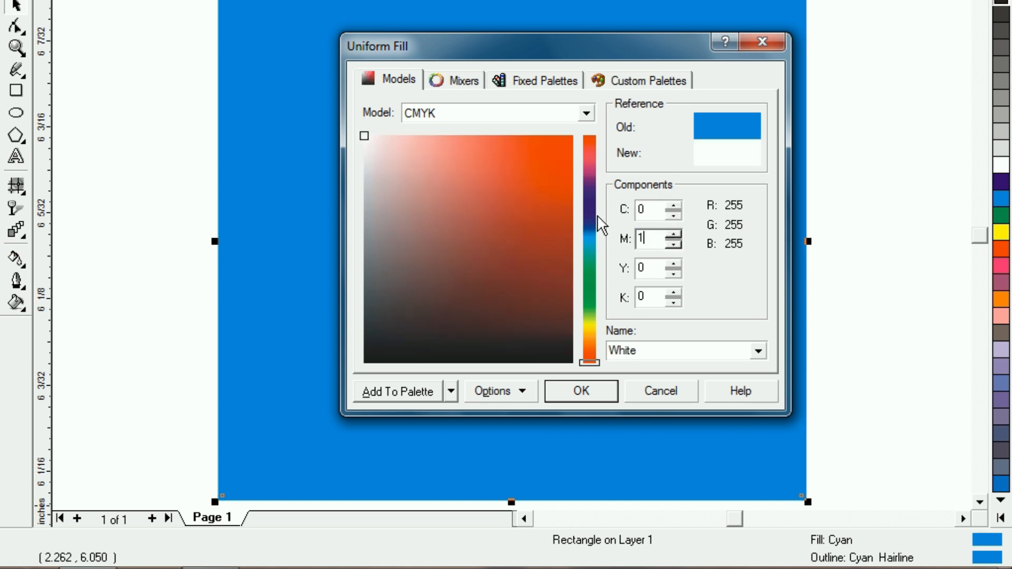
pyautogui.click(653, 211)
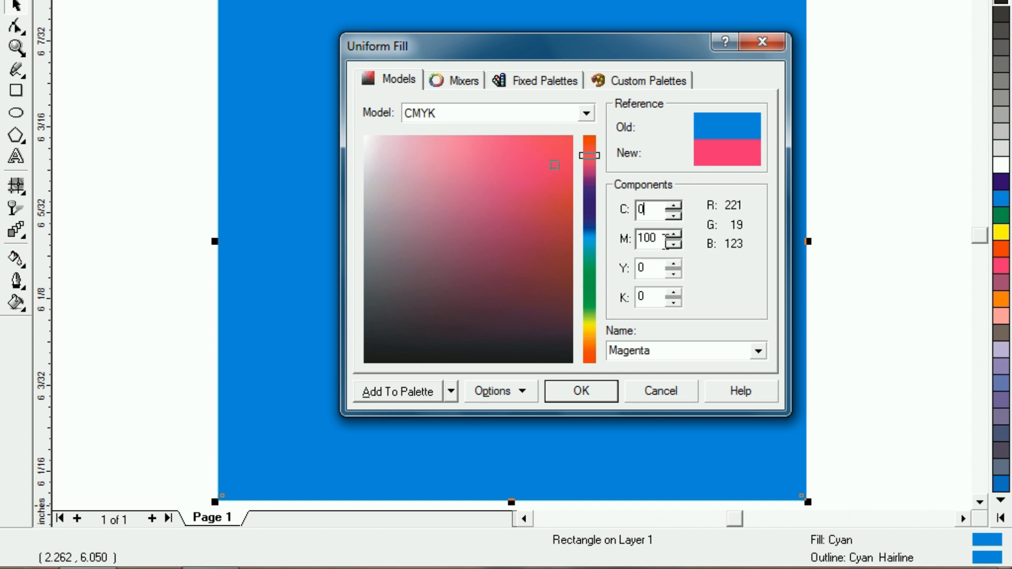
# Set the fill's magenta component to 0 and yellow to 100 to preview pure yellow.
pyautogui.press('Tab')
pyautogui.write('0')
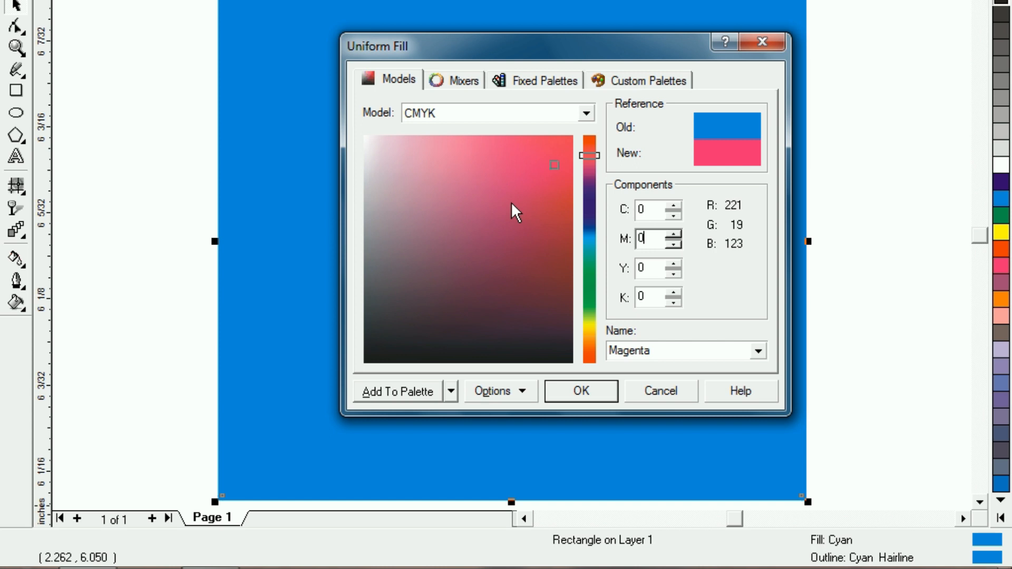
pyautogui.press('Tab')
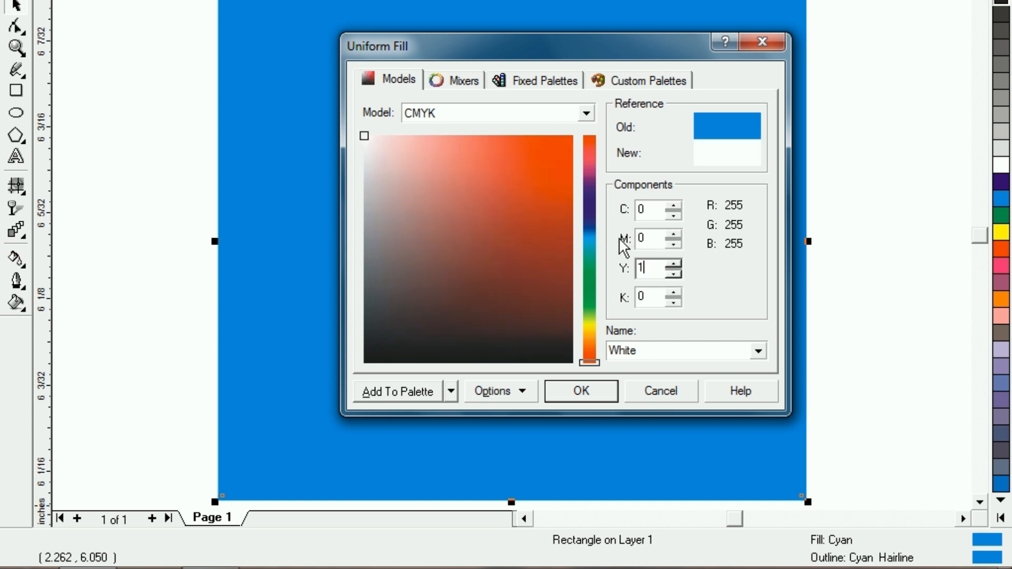
pyautogui.write('100')
pyautogui.click(649, 238)
# Set the fill's yellow component to 0 and K to 100 to preview pure black.
pyautogui.press('Tab')
pyautogui.write('0')
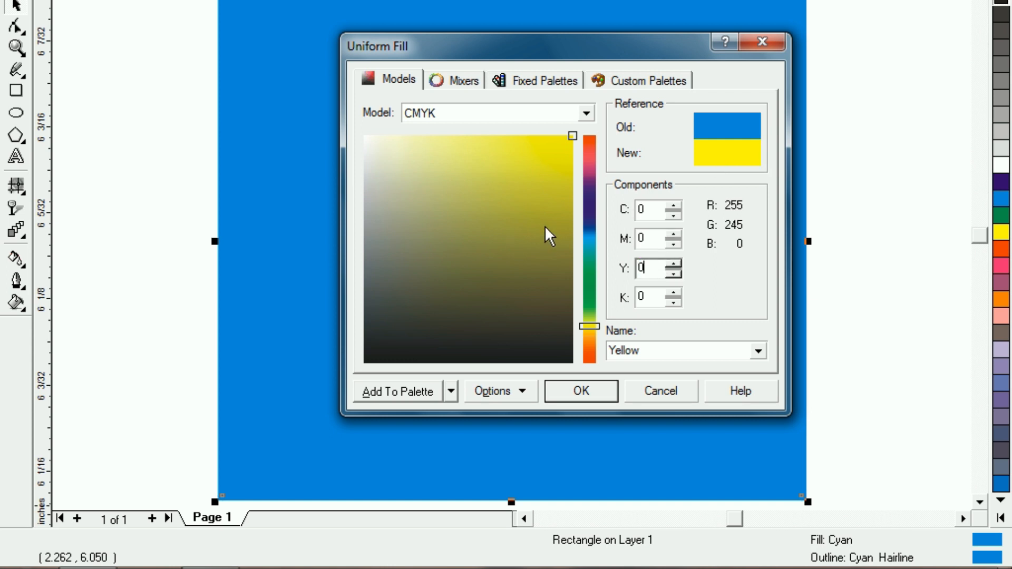
pyautogui.click(656, 298)
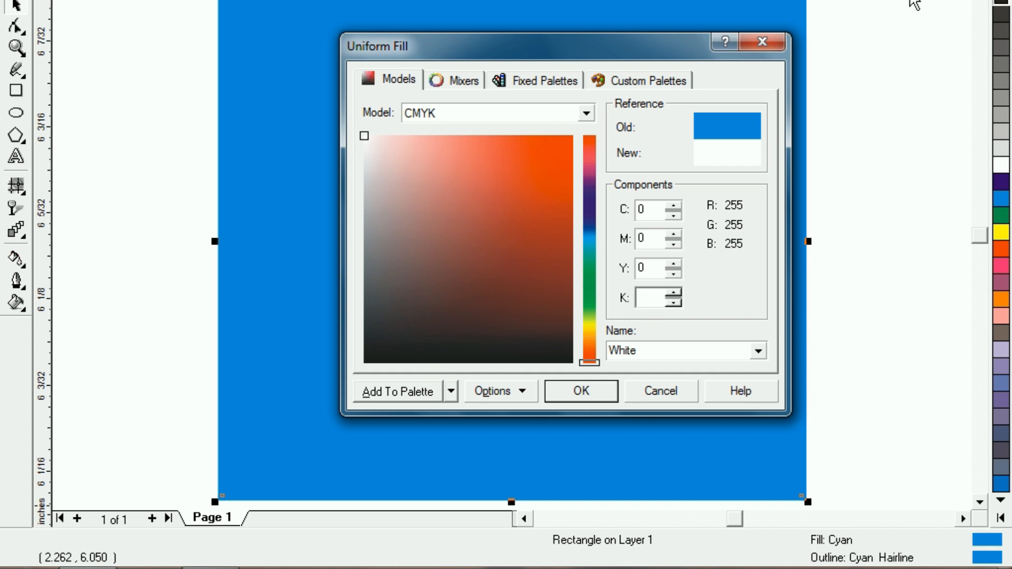
pyautogui.click(650, 268)
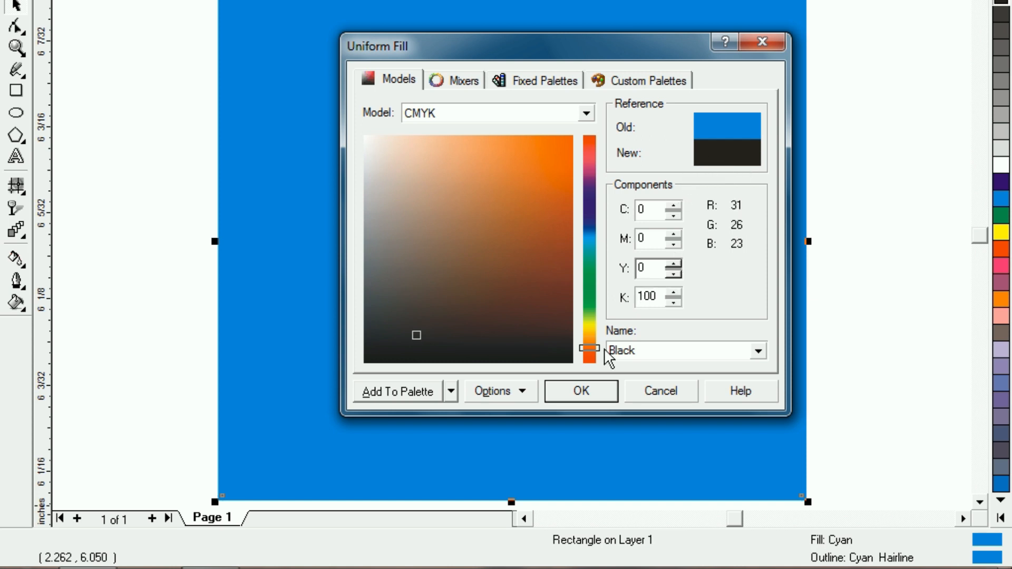
# Reduce the fill's K component to 5 and apply the light grey to the rectangle.
pyautogui.doubleClick(656, 294)
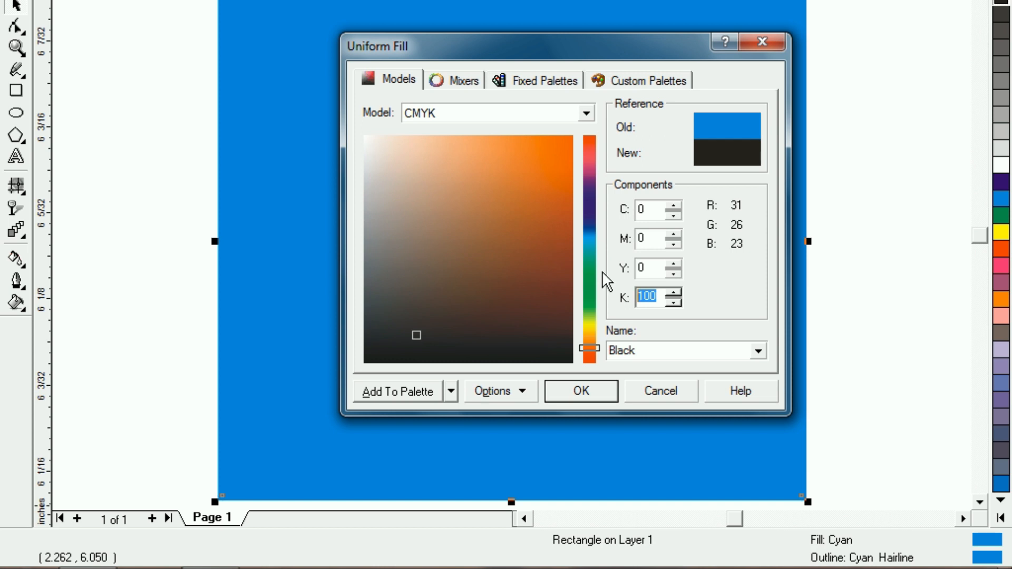
pyautogui.write('5')
pyautogui.click(648, 268)
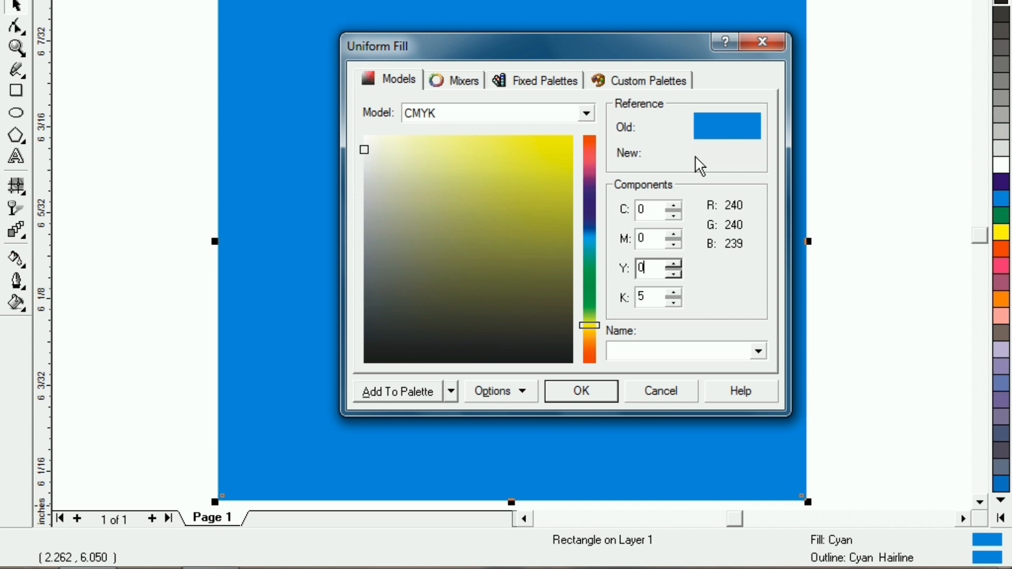
pyautogui.click(586, 391)
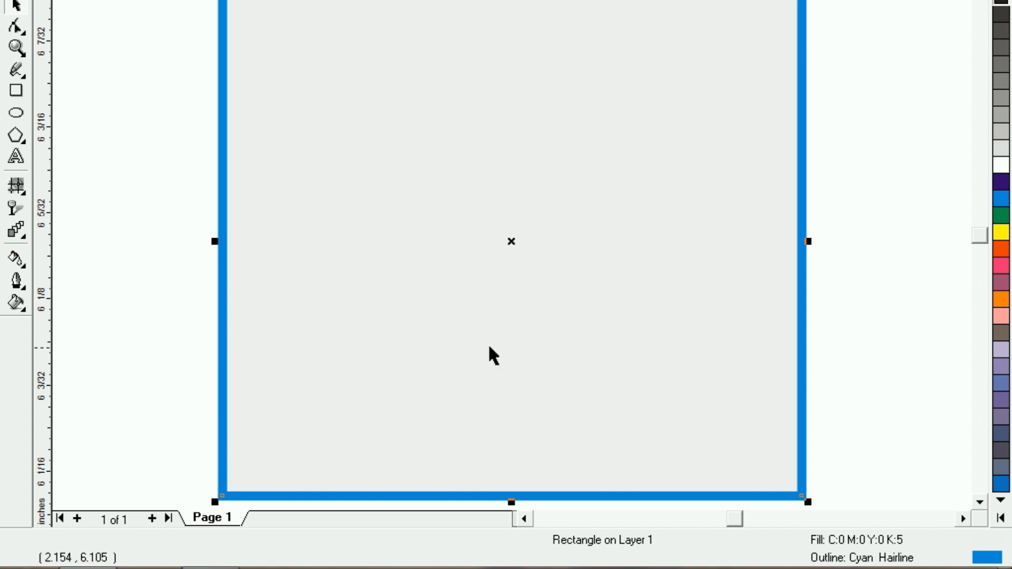
# Edit the rectangle's fill again, try K at 25, and apply a grey with K at 10.
pyautogui.doubleClick(978, 540)
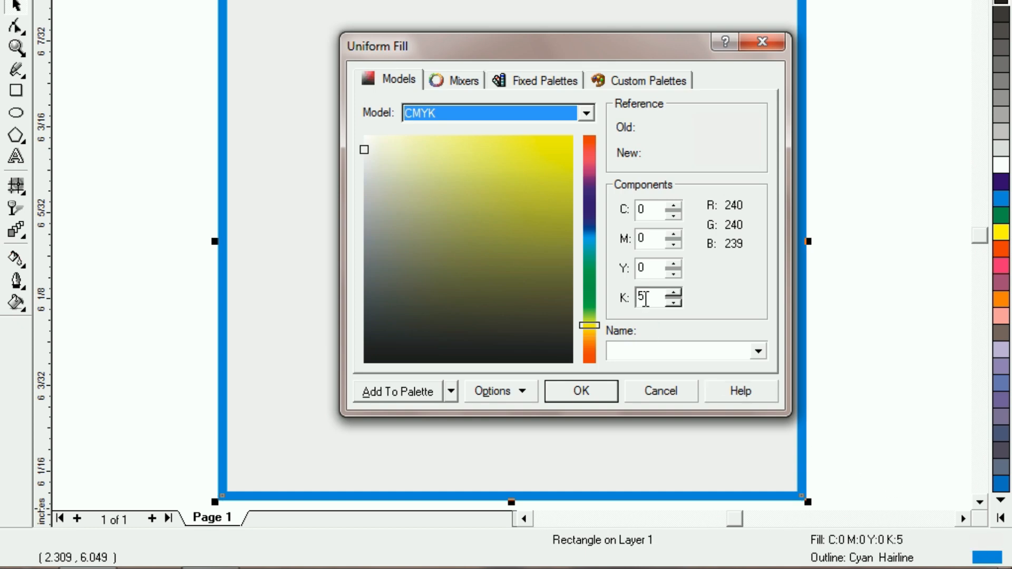
pyautogui.moveTo(646, 298); pyautogui.dragTo(609, 290)
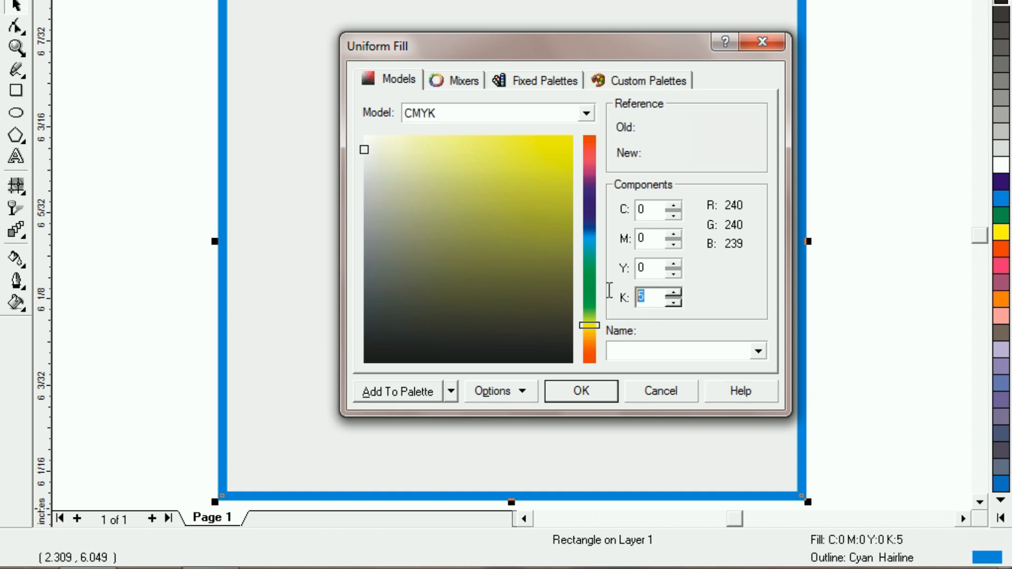
pyautogui.click(662, 239)
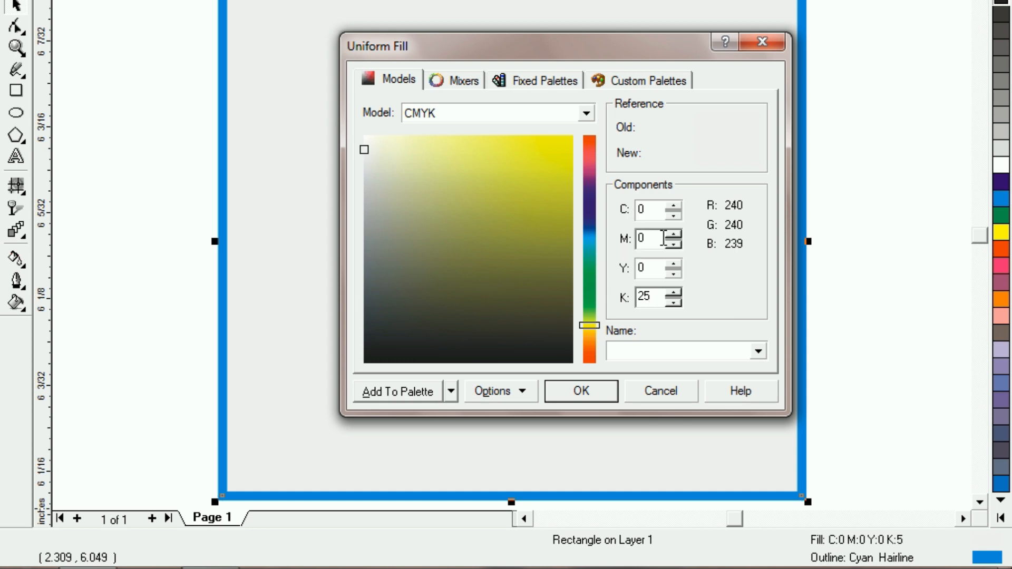
pyautogui.press('Tab')
pyautogui.press('Tab')
pyautogui.write('10')
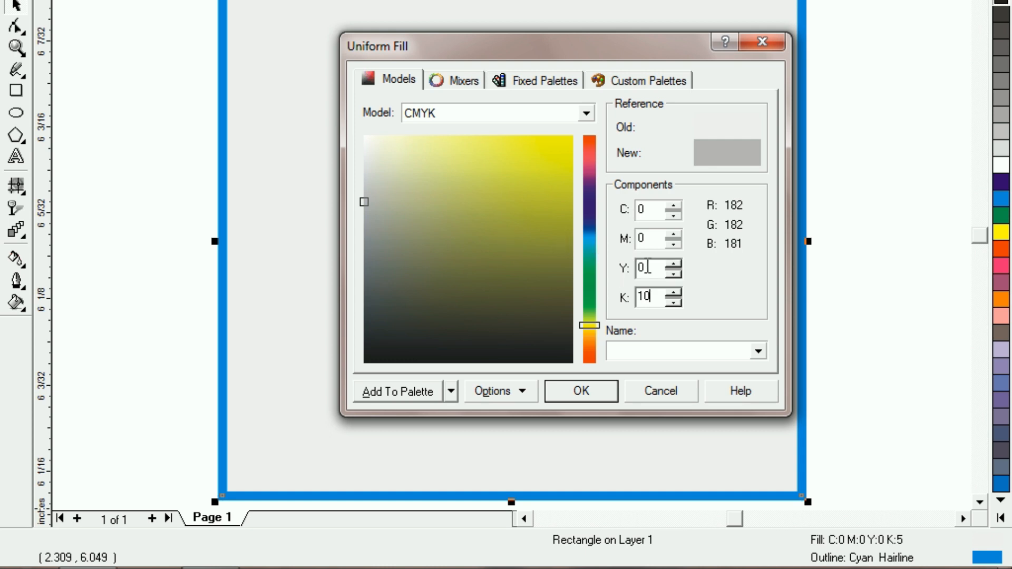
pyautogui.click(648, 267)
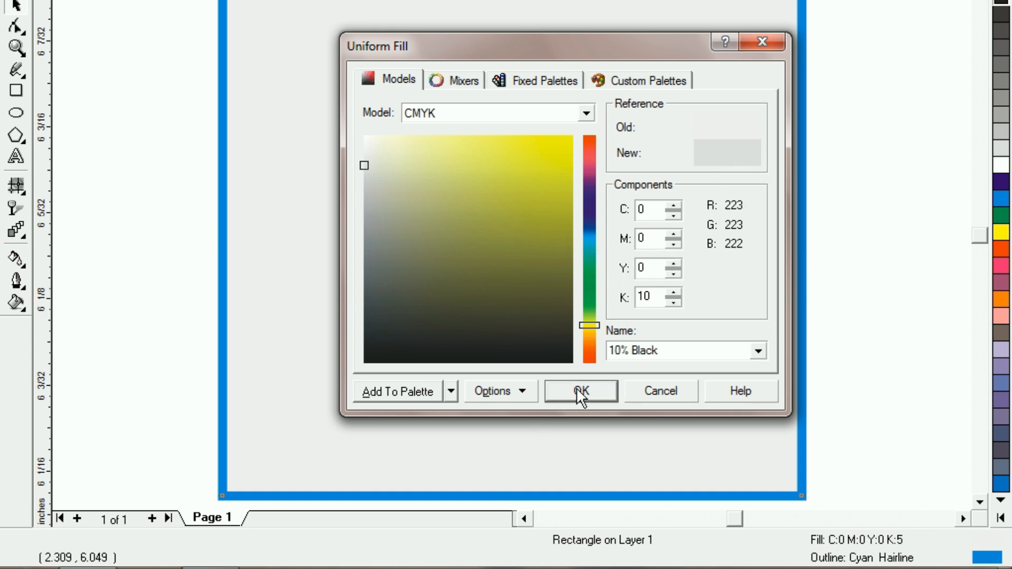
pyautogui.click(580, 393)
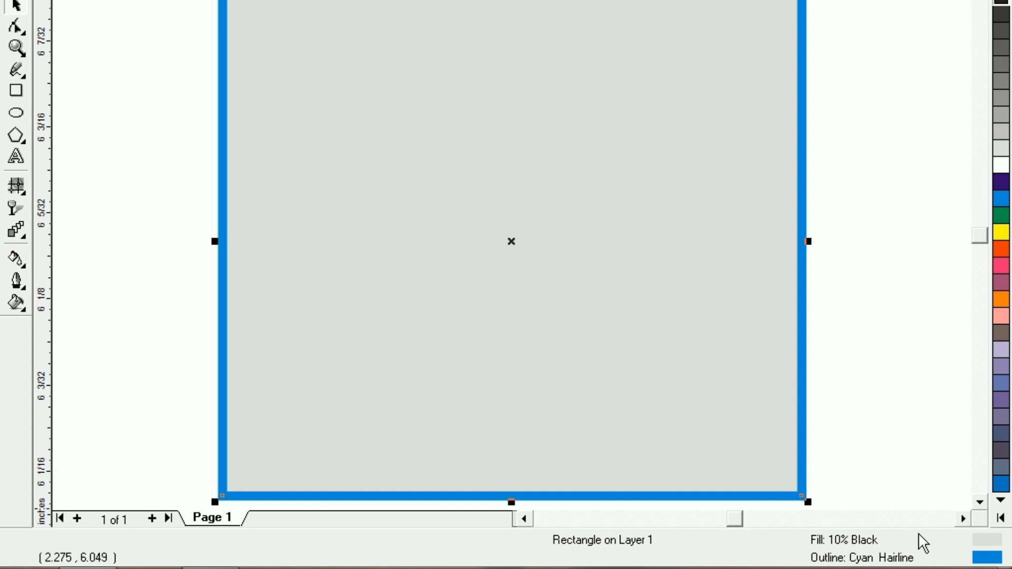
# Reopen the rectangle's uniform fill and set K to 0 and cyan to 100.
pyautogui.doubleClick(985, 541)
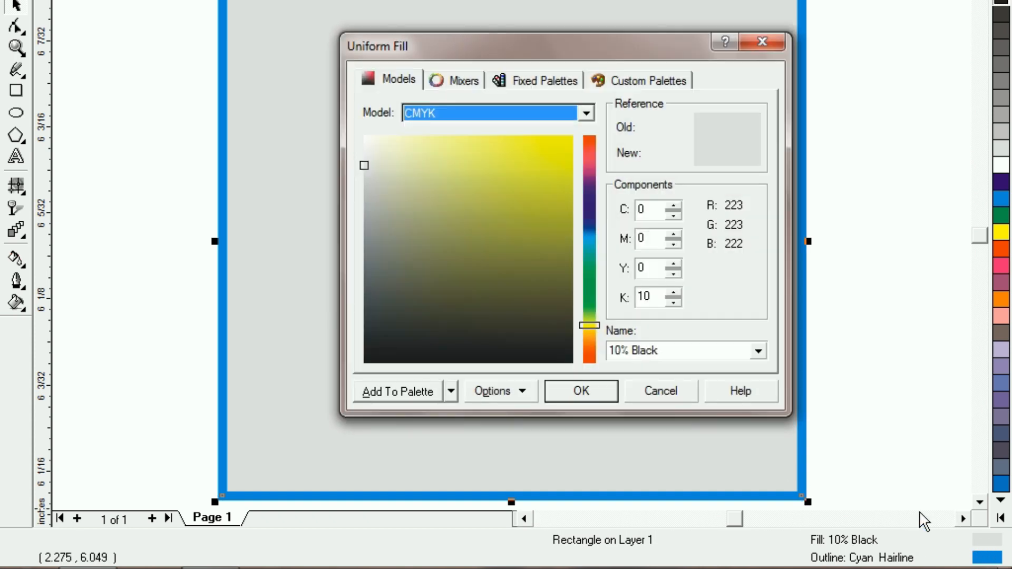
pyautogui.doubleClick(653, 297)
pyautogui.write('0')
pyautogui.click(653, 208)
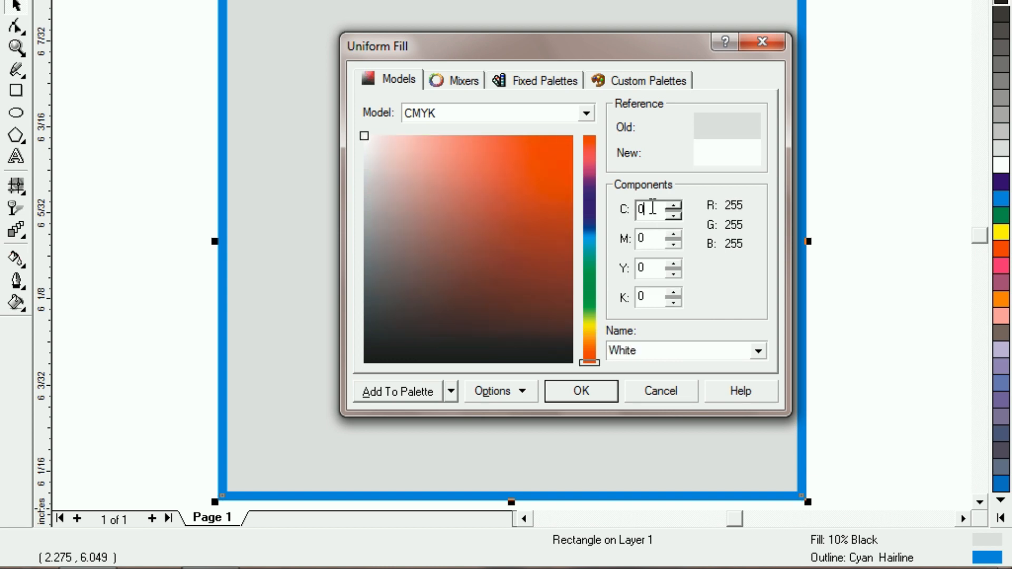
pyautogui.doubleClick(653, 209)
pyautogui.write('100')
pyautogui.click(656, 242)
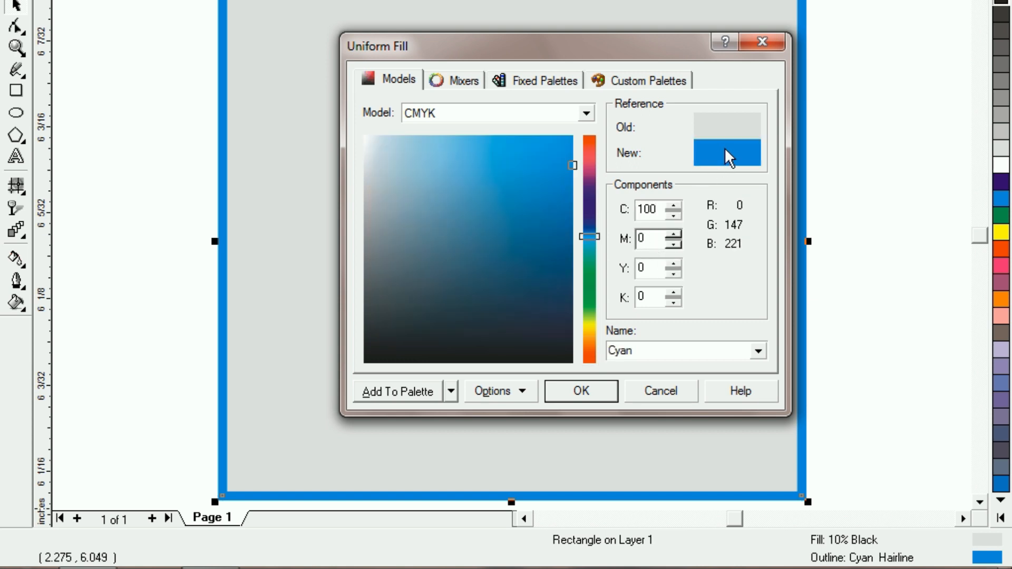
# Lower the fill's cyan component to 5 and apply the pale cyan to the rectangle.
pyautogui.click(656, 210)
pyautogui.doubleClick(656, 210)
pyautogui.write('5')
pyautogui.click(646, 239)
pyautogui.click(574, 390)
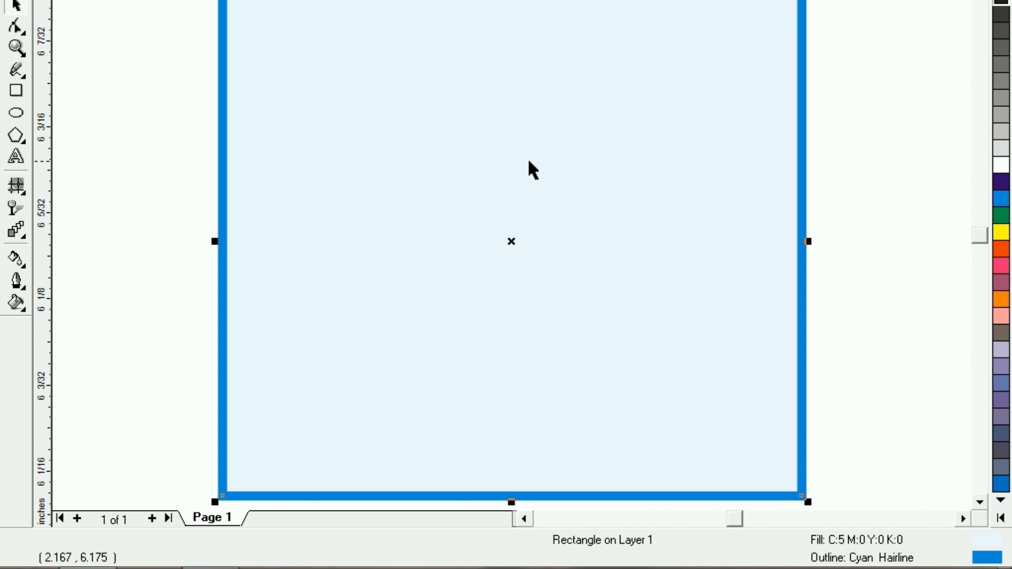
# Add magenta 10 and K 2 to the rectangle's pale cyan fill and apply the mix.
pyautogui.doubleClick(1000, 540)
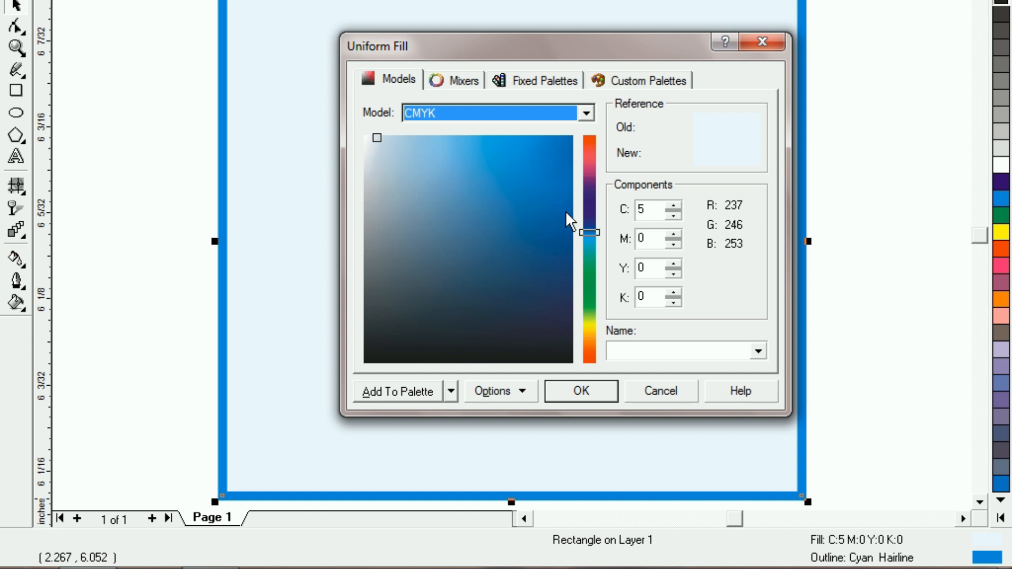
pyautogui.click(655, 239)
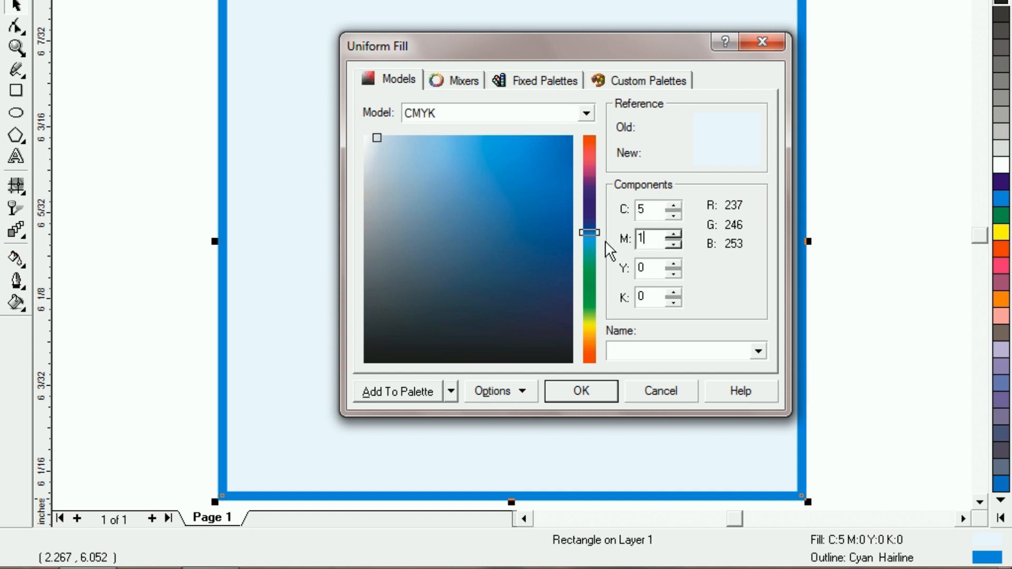
pyautogui.click(652, 210)
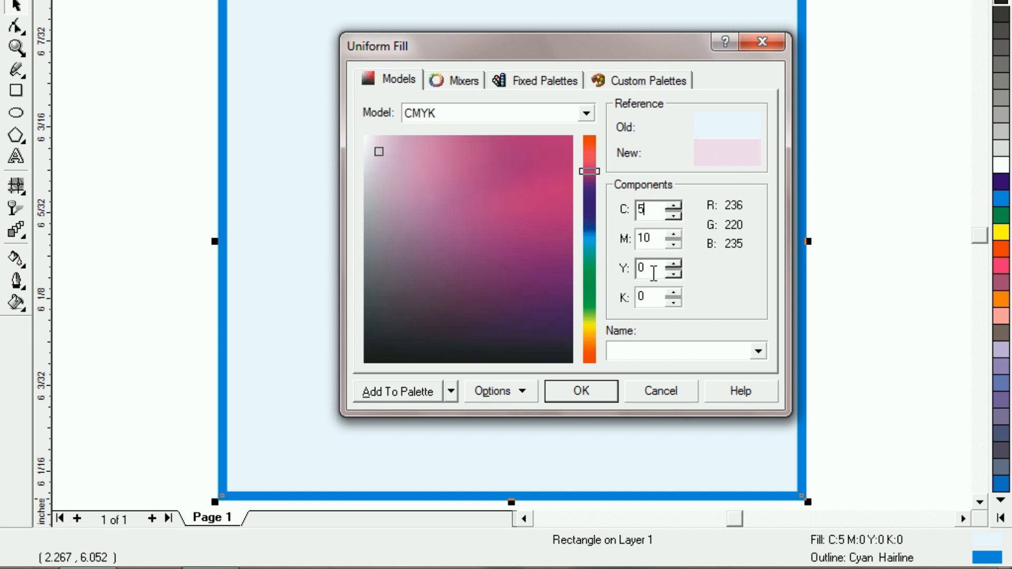
pyautogui.click(654, 296)
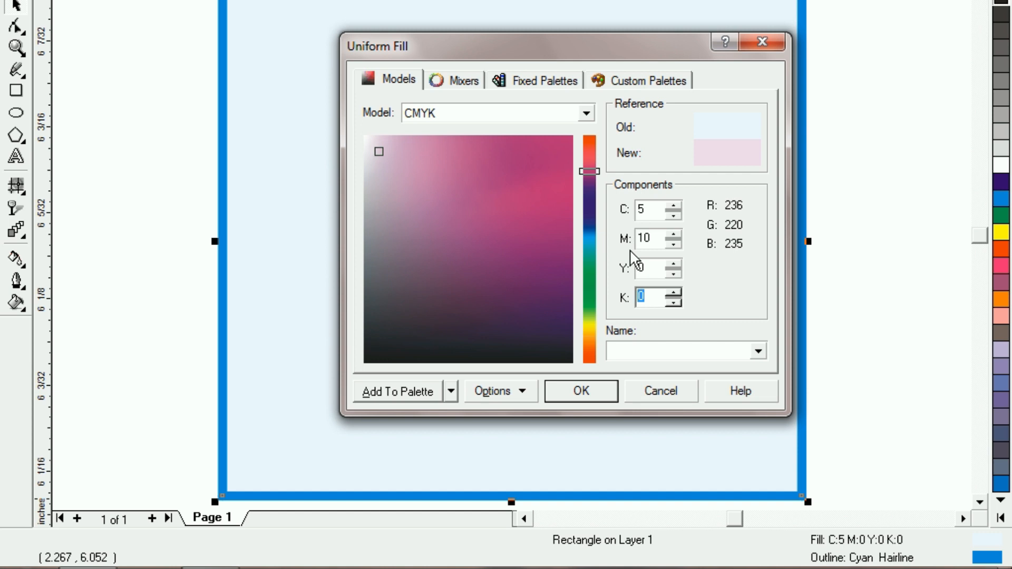
pyautogui.write('2')
pyautogui.click(650, 268)
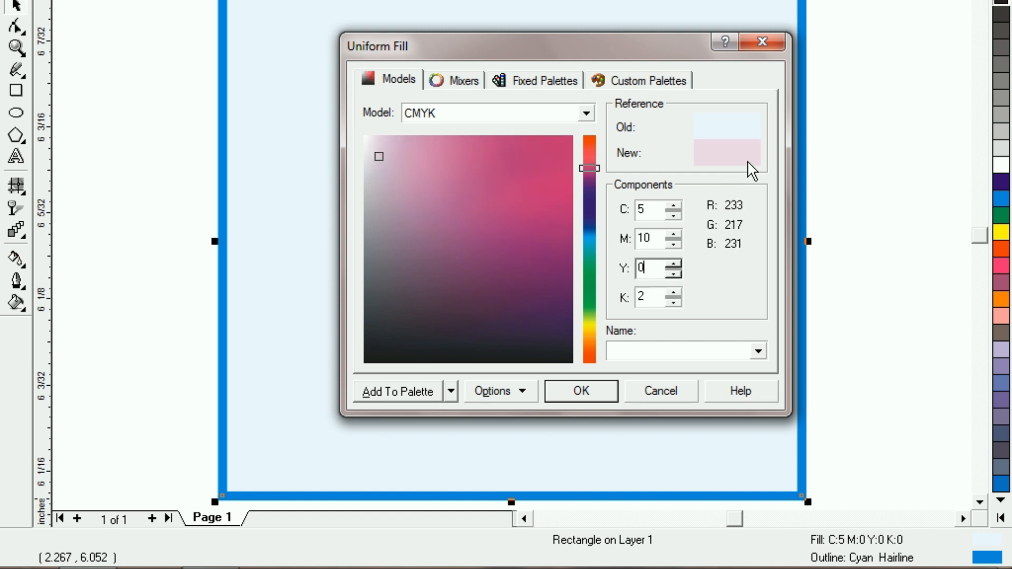
pyautogui.click(578, 388)
pyautogui.click(123, 64)
pyautogui.click(421, 196)
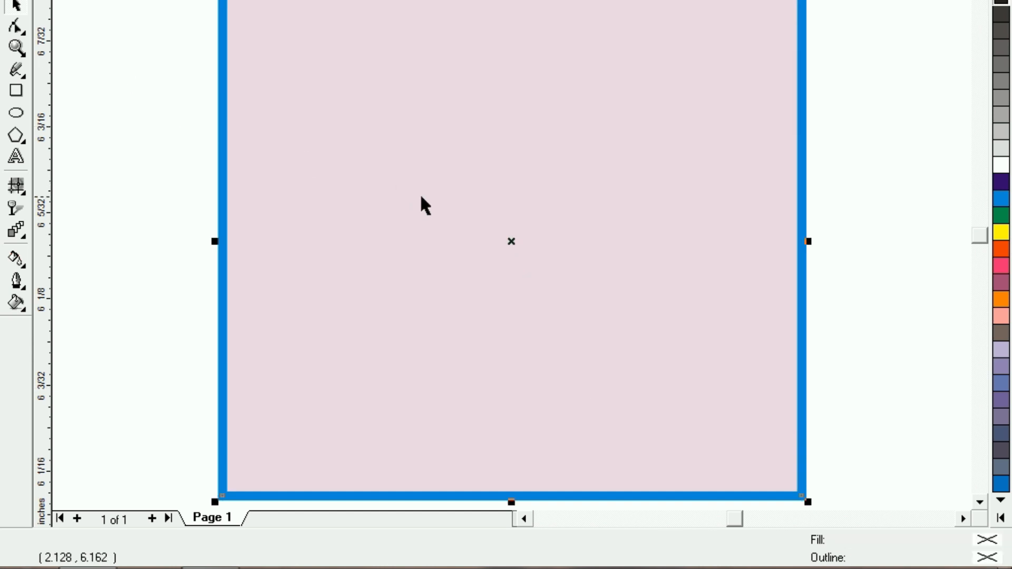
pyautogui.click(481, 280)
pyautogui.click(874, 326)
# Reopen the large rectangle's uniform fill, set cyan to 100, magenta to 50 and K to 3, and apply the blue.
pyautogui.click(631, 292)
pyautogui.doubleClick(998, 540)
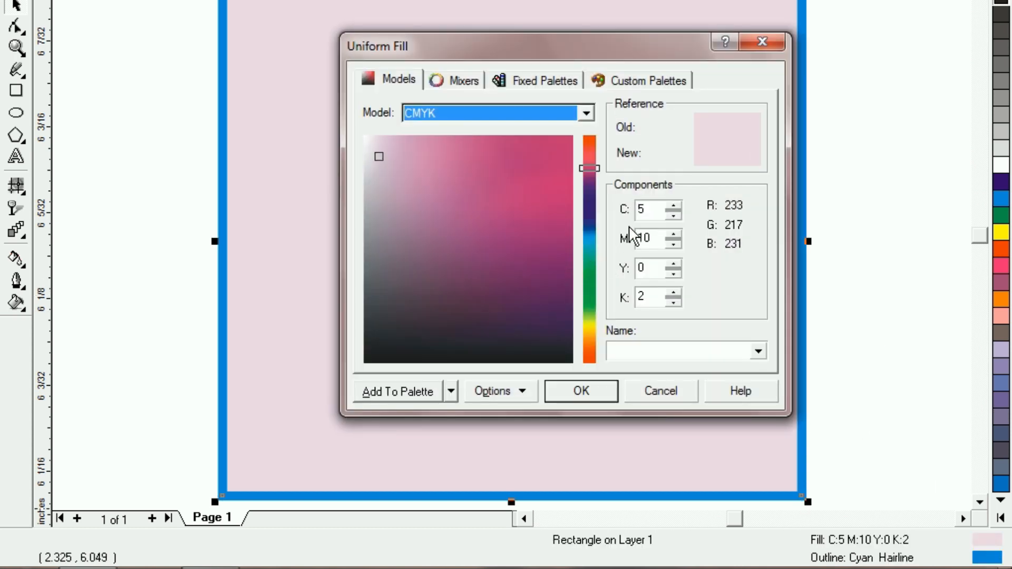
pyautogui.click(661, 209)
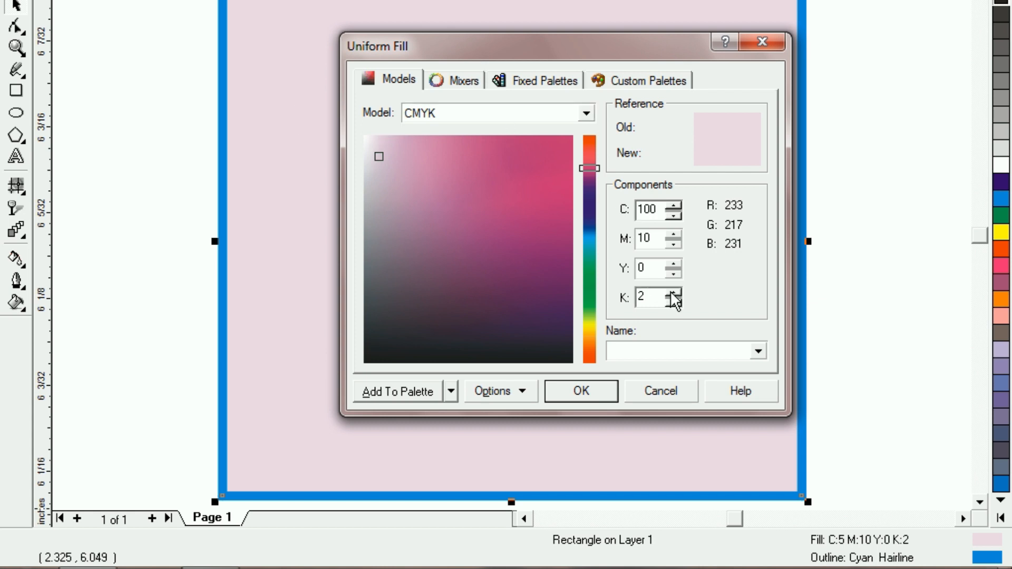
pyautogui.click(666, 238)
pyautogui.doubleClick(665, 238)
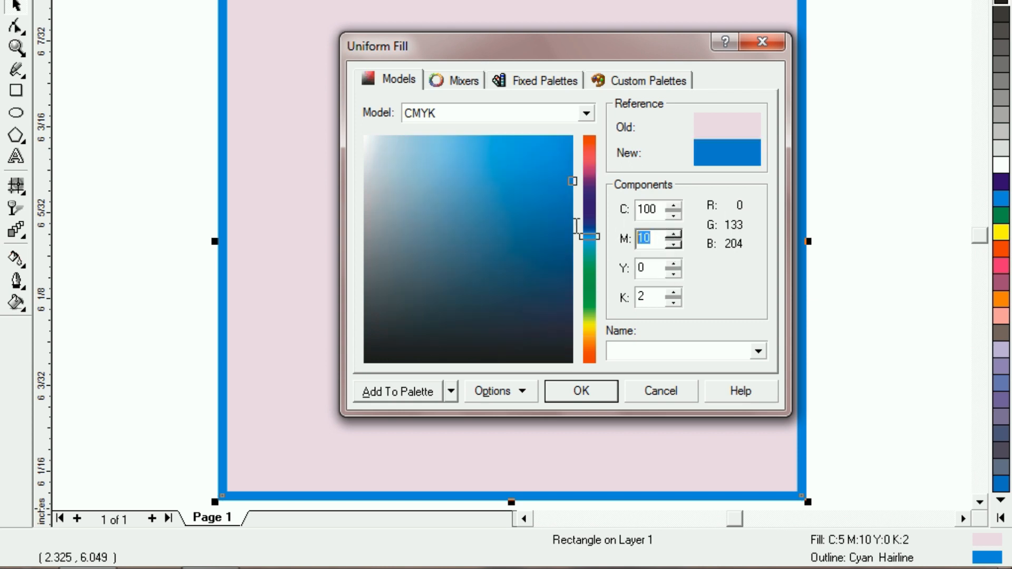
pyautogui.write('50')
pyautogui.click(652, 270)
pyautogui.click(654, 298)
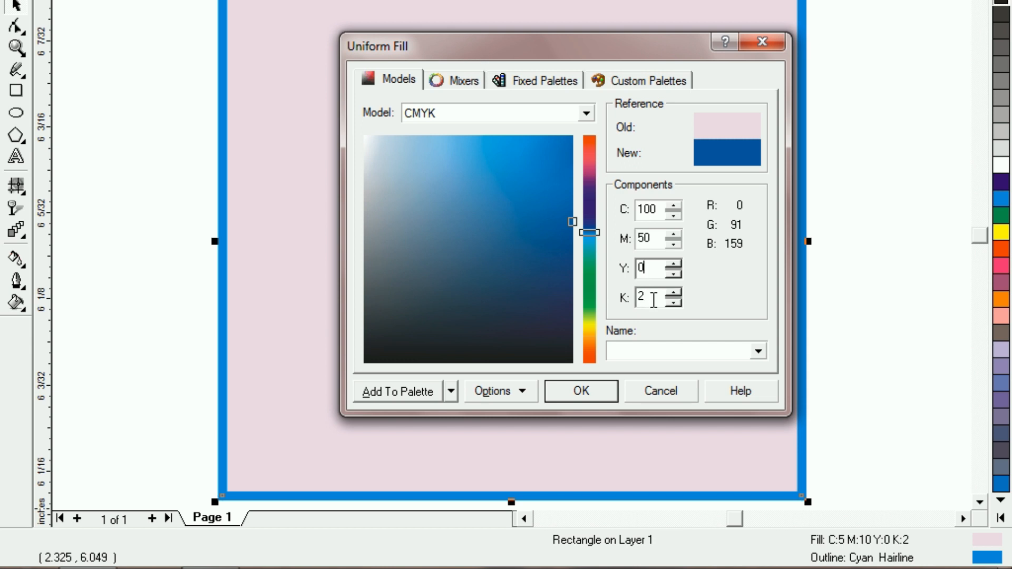
pyautogui.click(674, 294)
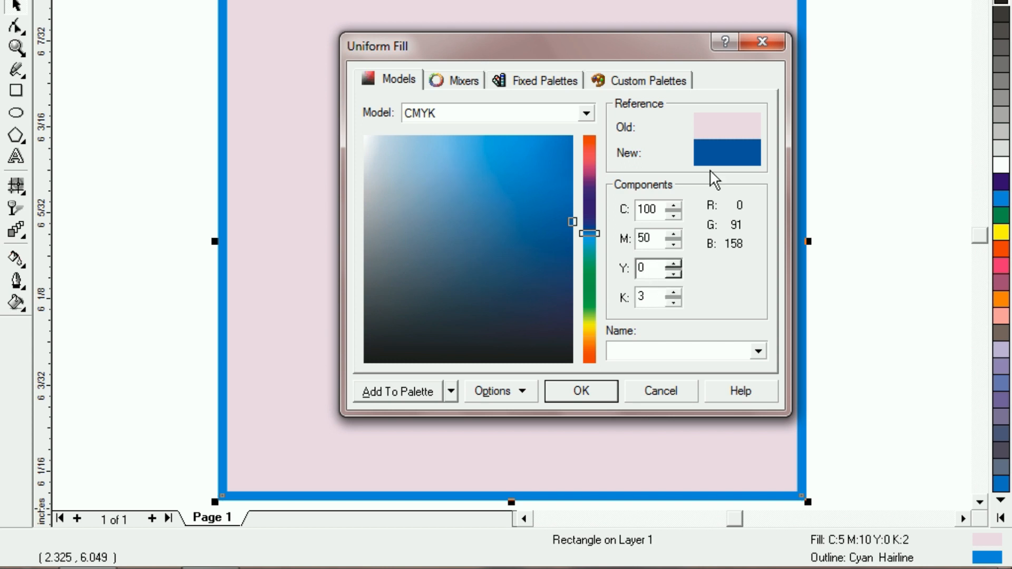
pyautogui.click(586, 390)
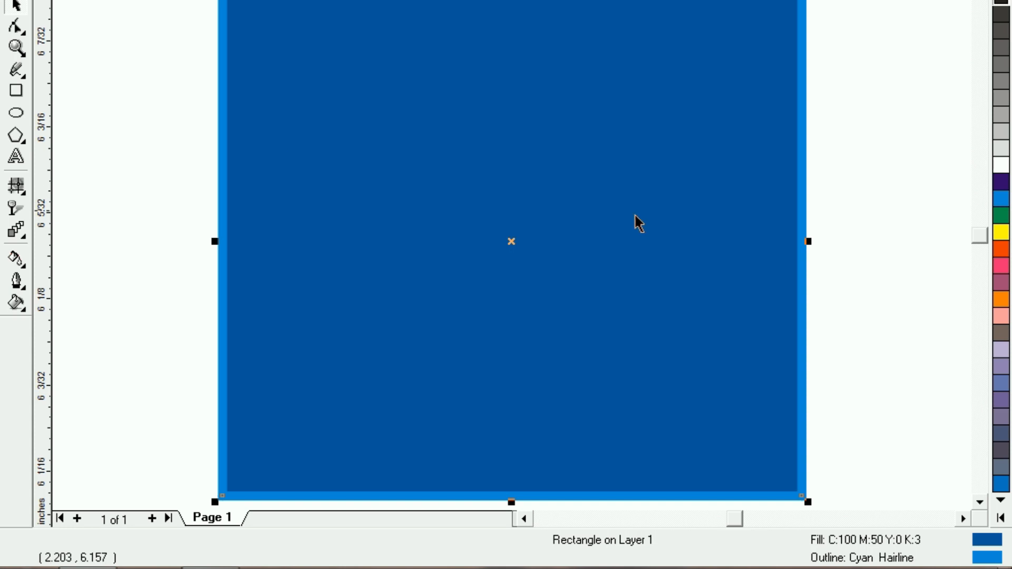
# Remove the cyan outline from the large blue rectangle.
pyautogui.click(899, 239)
pyautogui.click(618, 234)
pyautogui.click(1000, 519)
pyautogui.rightClick(1001, 5)
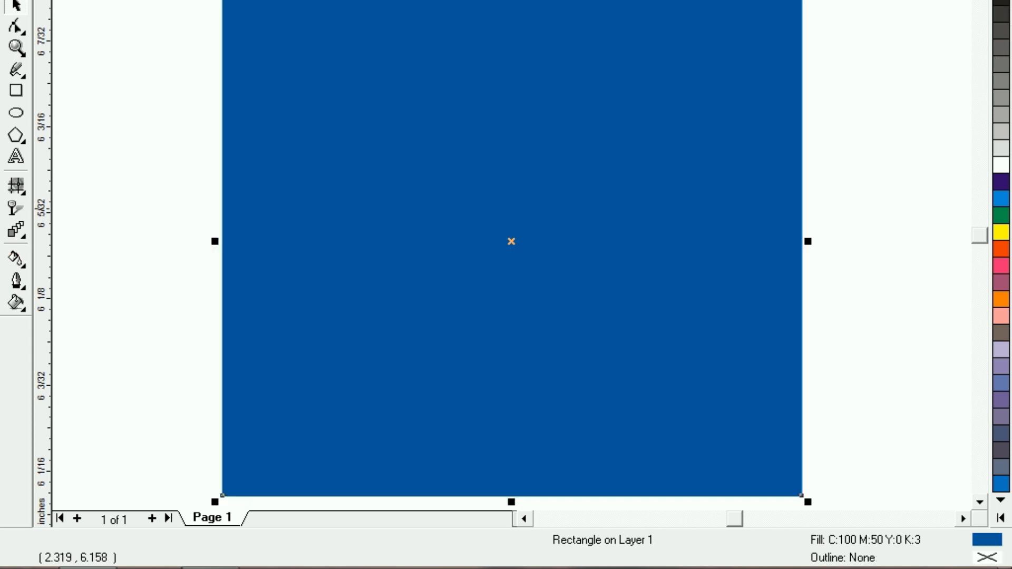
# Add the large rectangle's blue fill (C 100, M 50, Y 0, K 3) to the colour palette and deselect the rectangle.
pyautogui.click(619, 353)
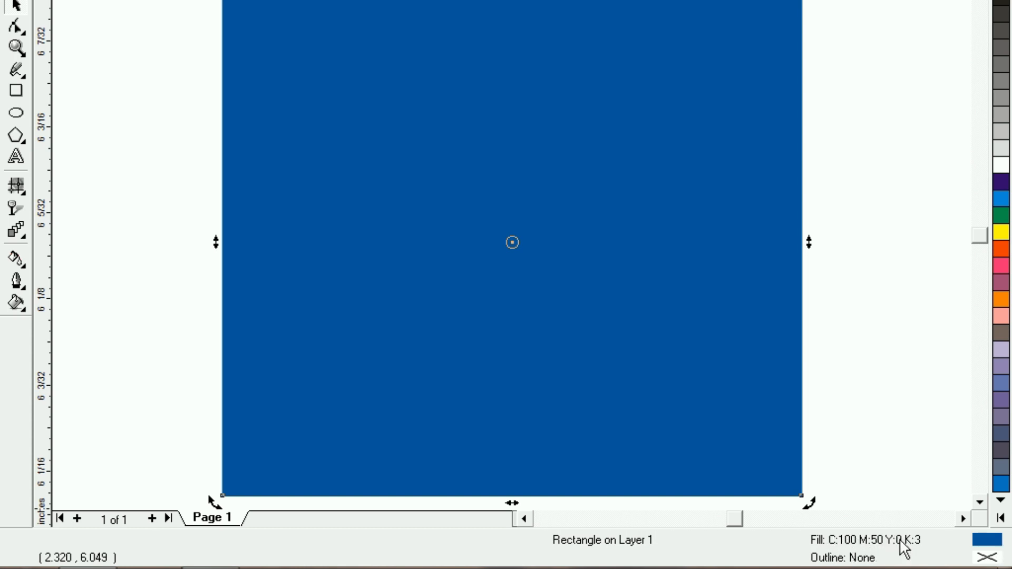
pyautogui.doubleClick(982, 541)
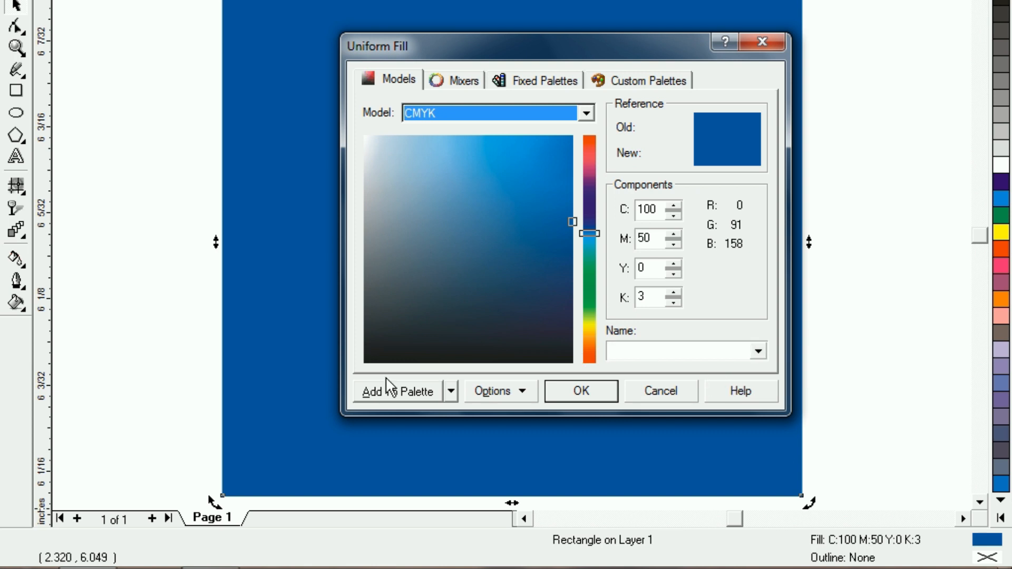
pyautogui.click(382, 394)
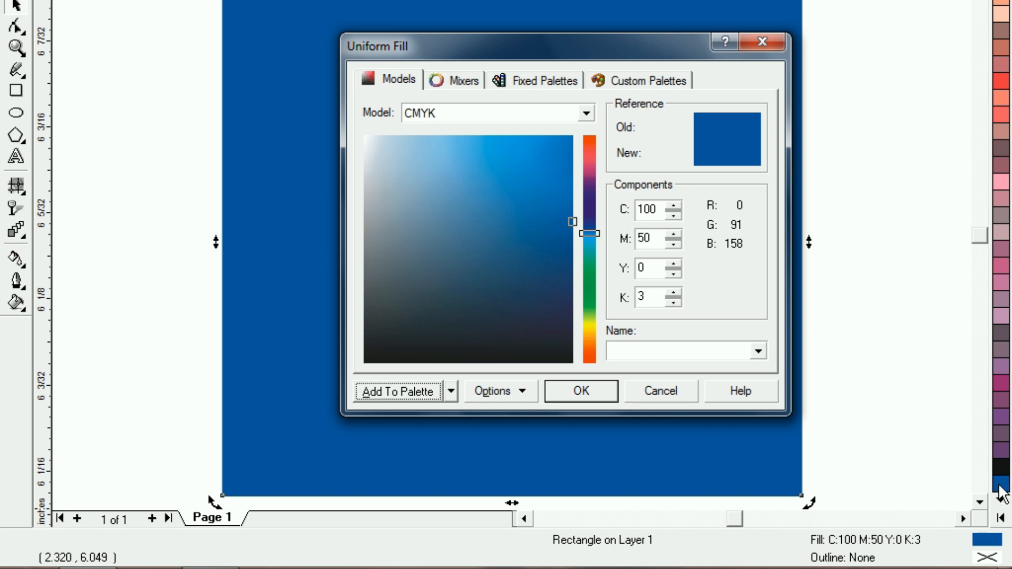
pyautogui.click(563, 393)
pyautogui.click(876, 401)
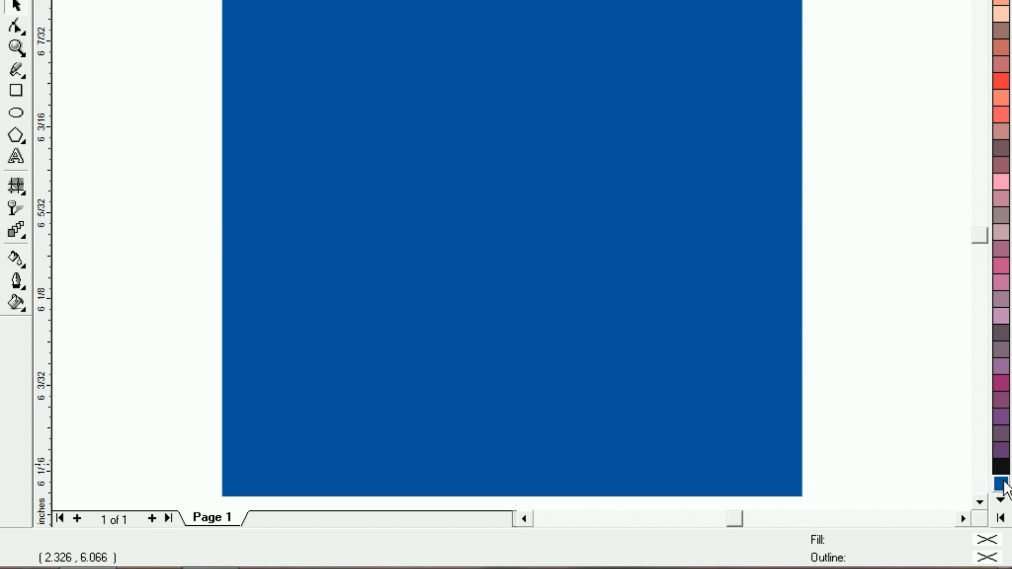
# Draw a small rectangle left of the large blue one and fill it with the blue just added to the palette.
pyautogui.click(622, 317)
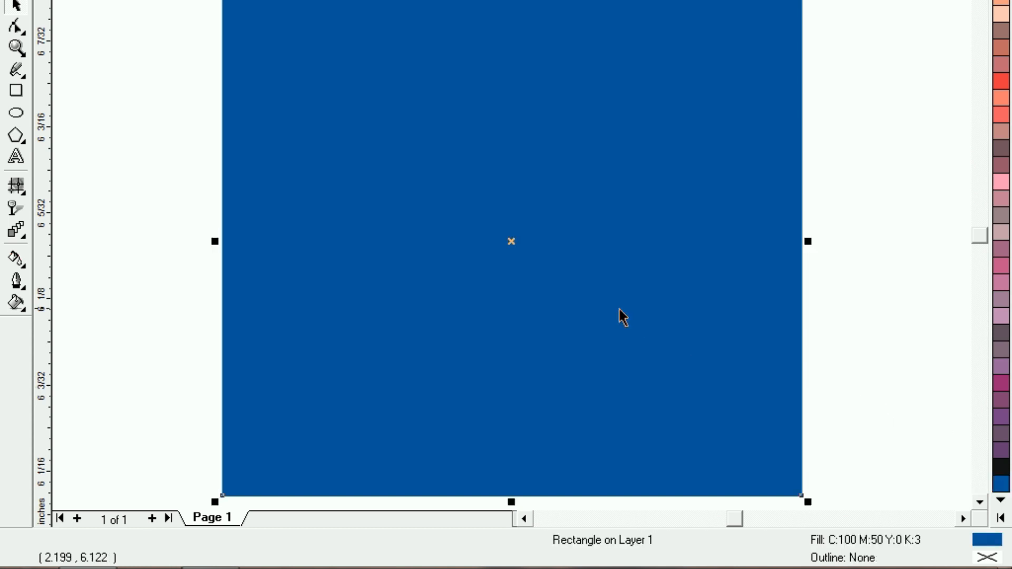
pyautogui.click(17, 91)
pyautogui.moveTo(152, 184); pyautogui.dragTo(179, 224)
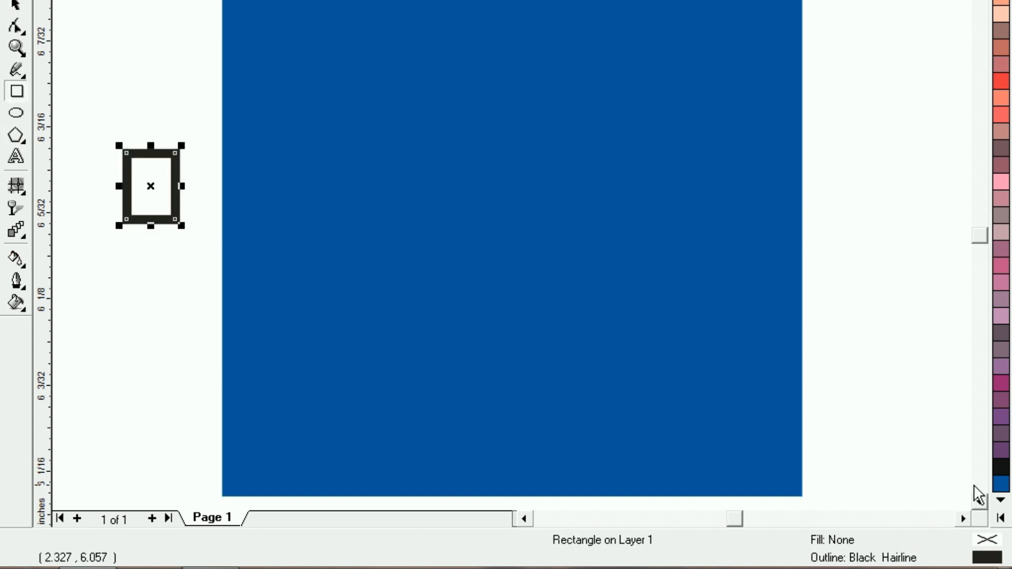
pyautogui.click(1000, 484)
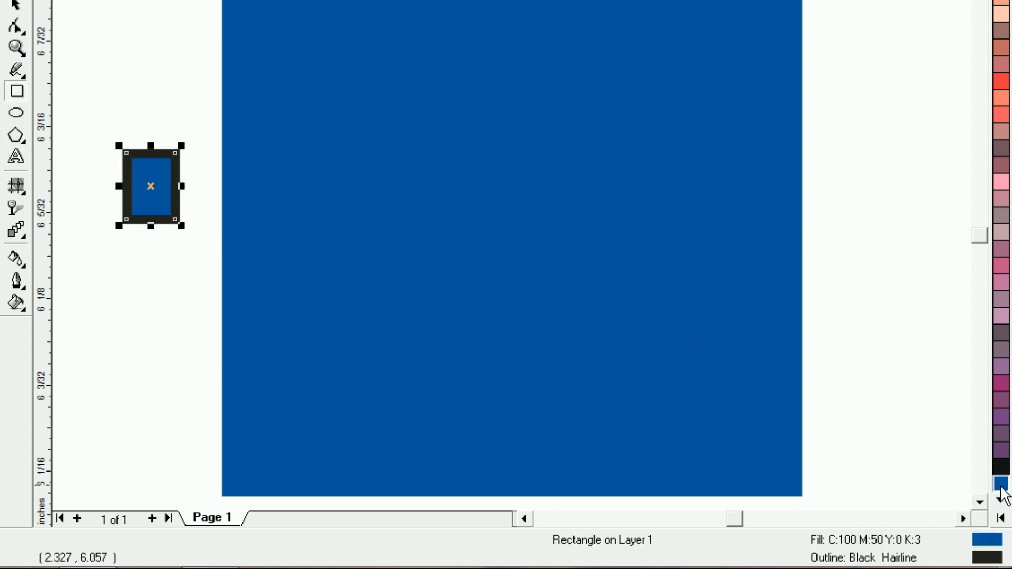
pyautogui.click(16, 6)
pyautogui.click(209, 158)
pyautogui.click(453, 298)
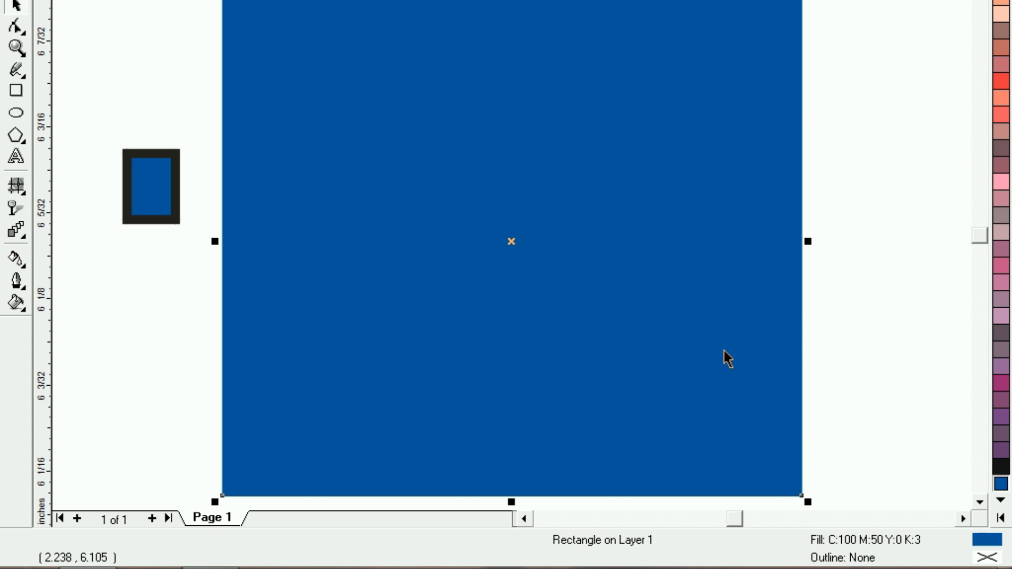
pyautogui.click(871, 362)
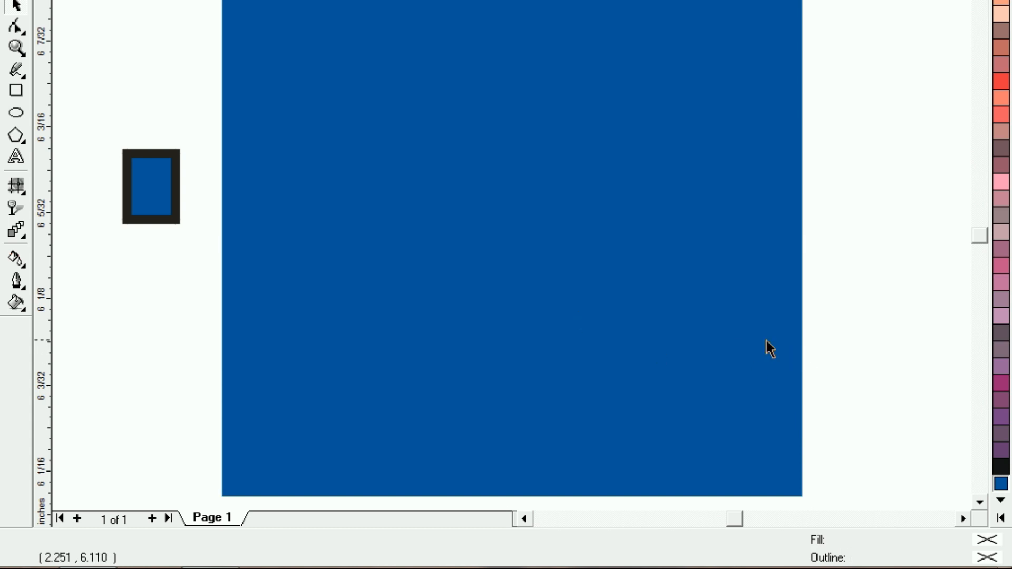